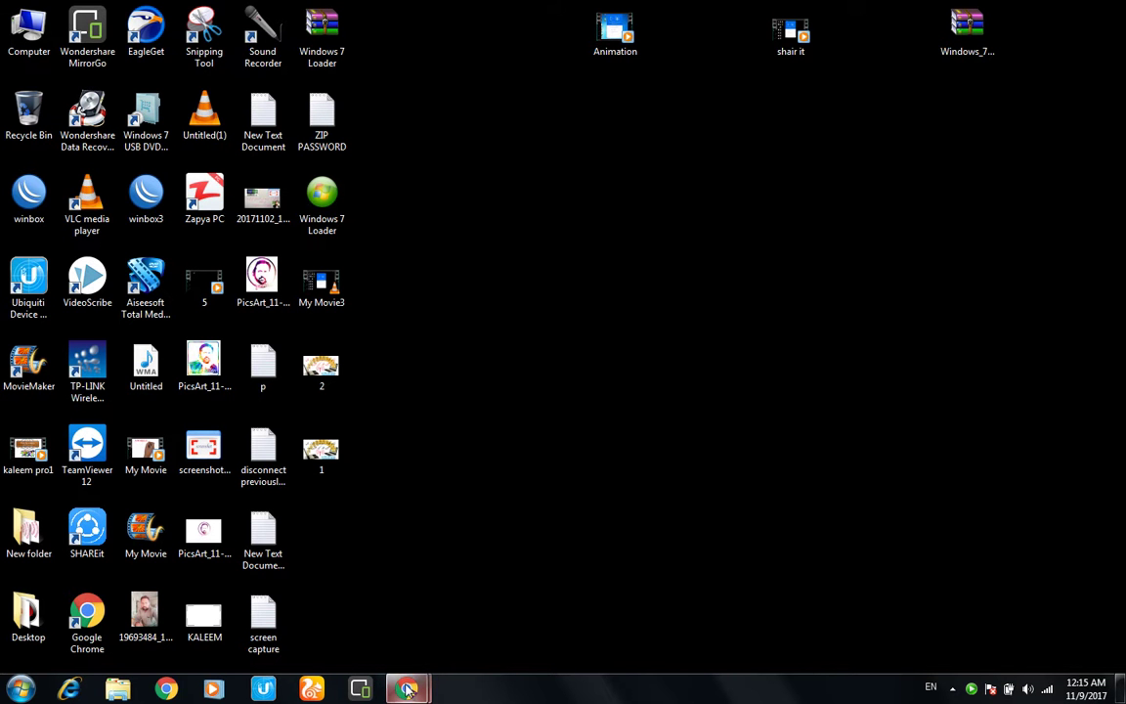
Search the web for "airlink" in Google Chrome and open the "airLink - PTP" result at airlink.ubnt.com.
mouse_move(408, 687)
click(495, 613)
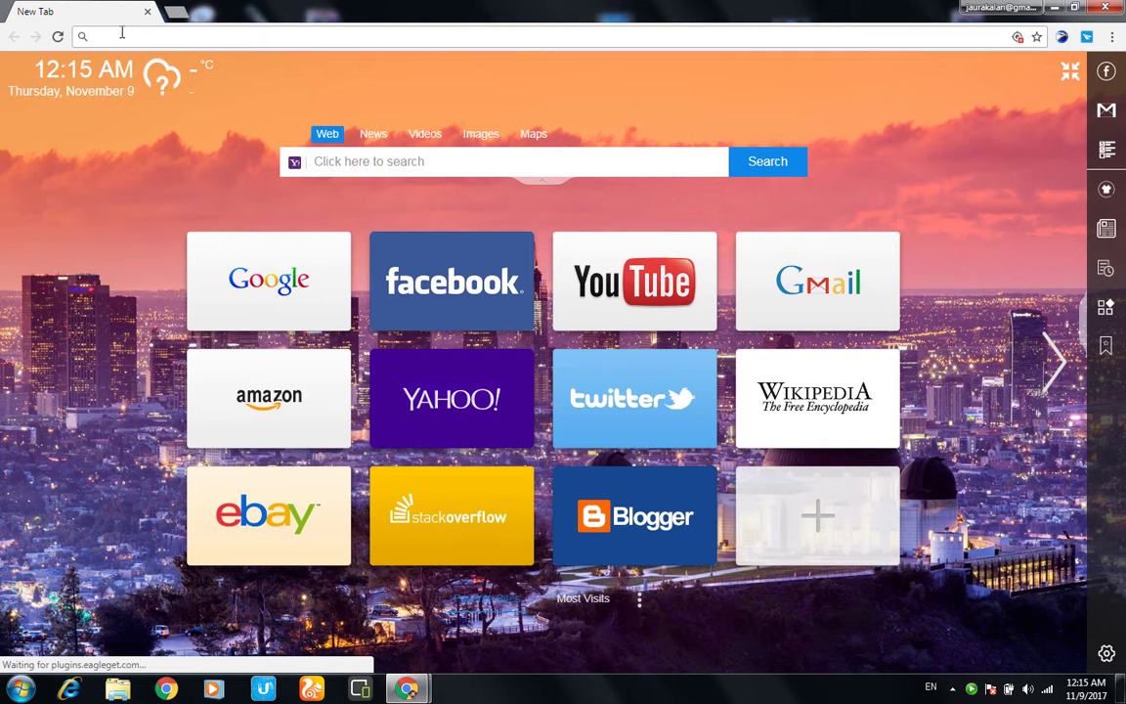
text(a)
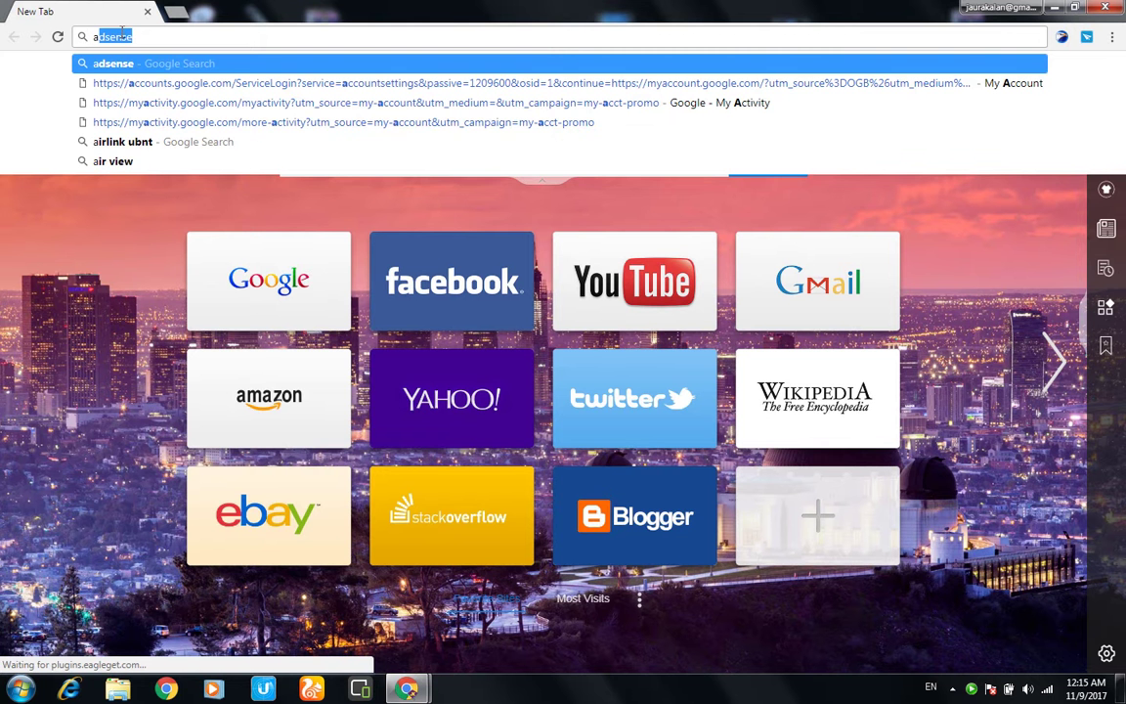
text(ir)
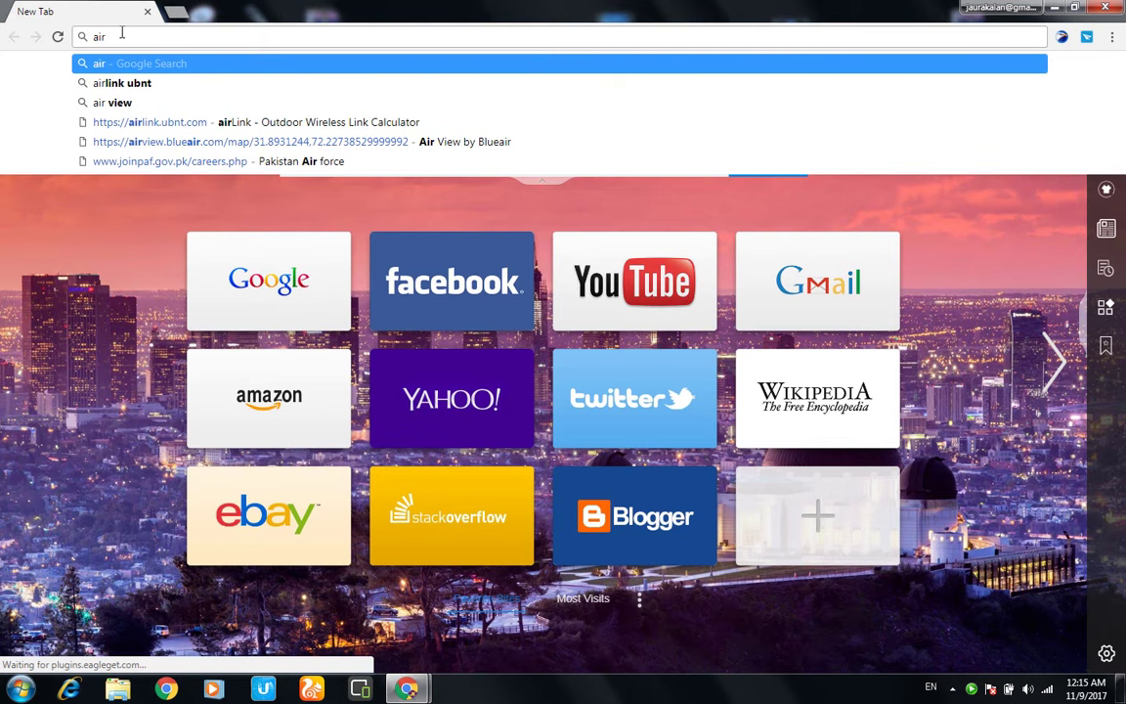
text(lin)
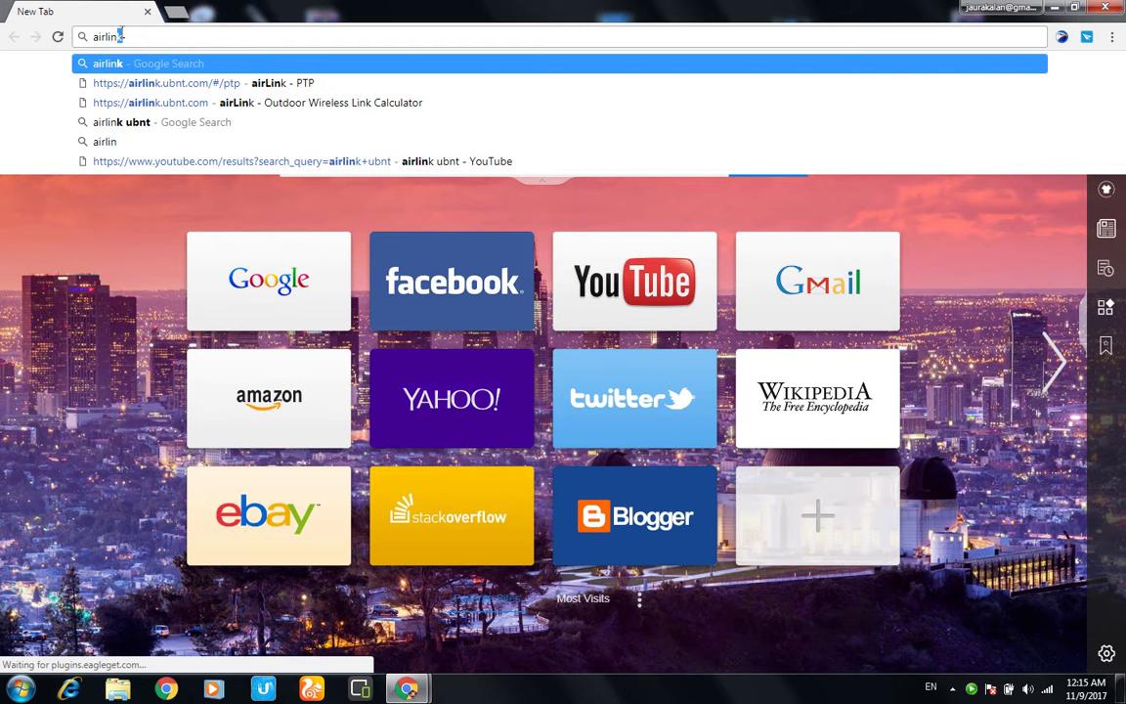
key(Return)
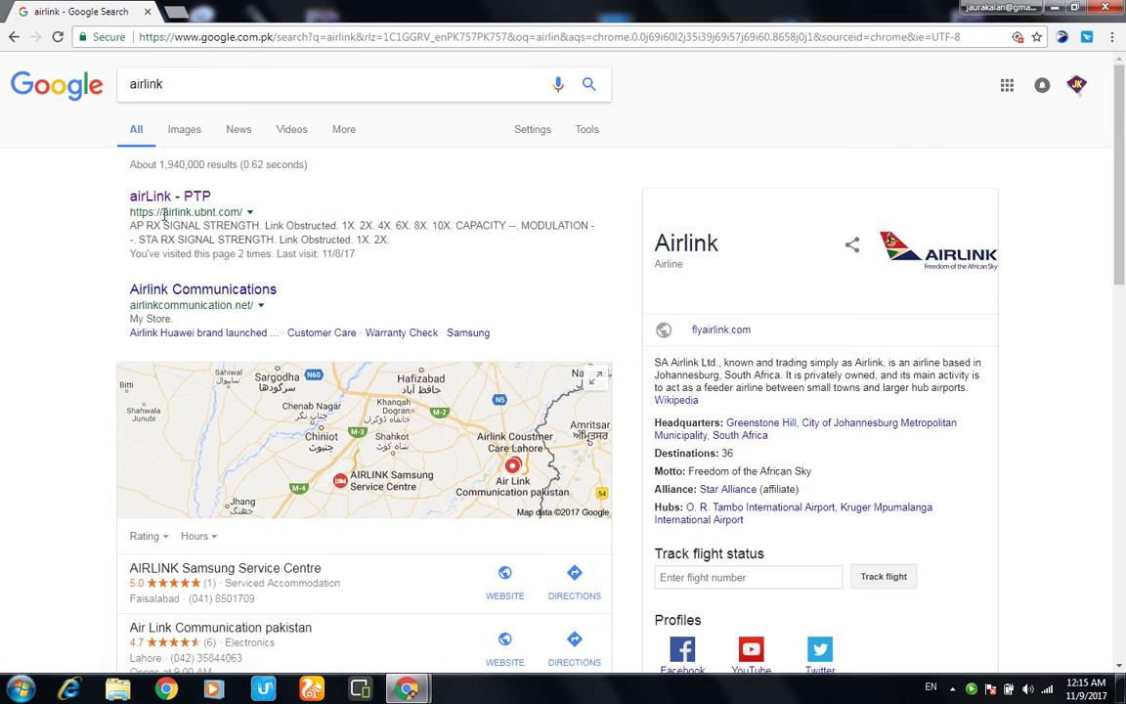
click(143, 196)
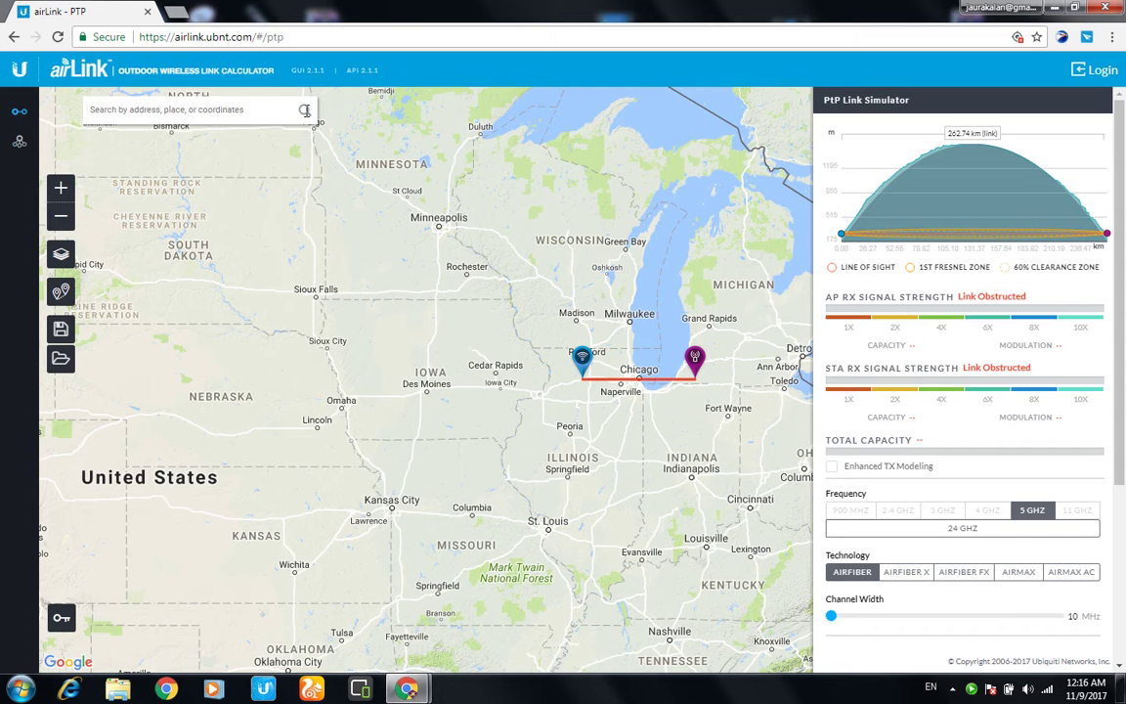
Search the map for "jaura ka" and go to the suggested place Jaura Kalan in Punjab, Pakistan.
text(ja)
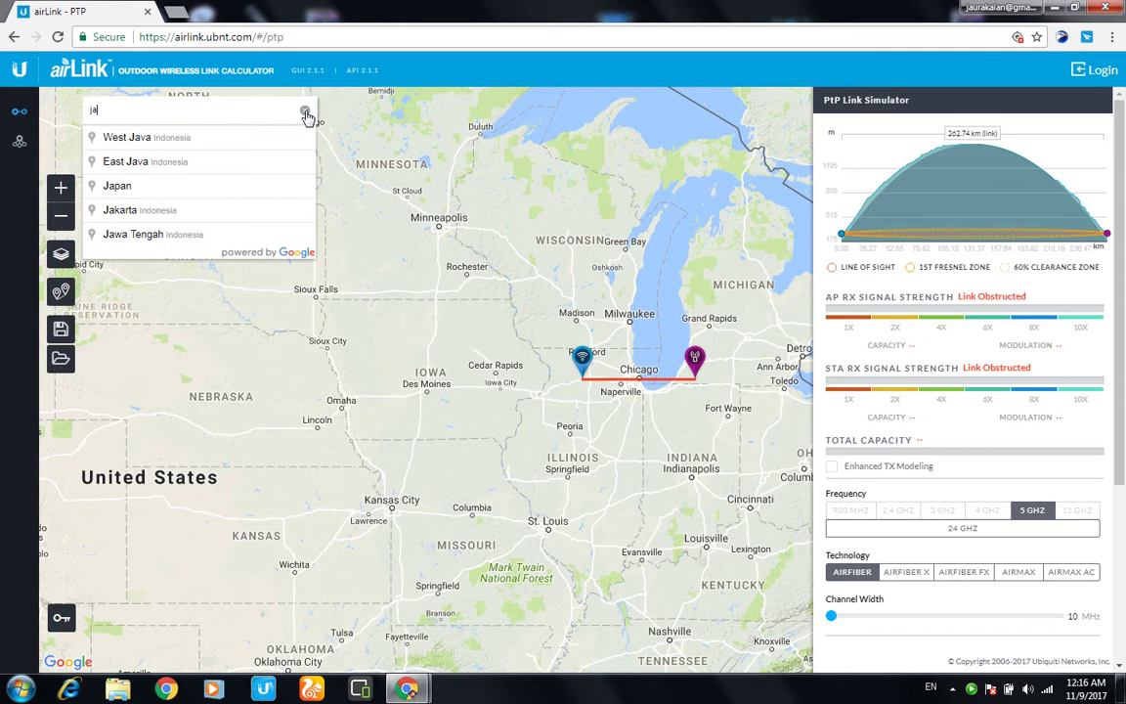
text(ura)
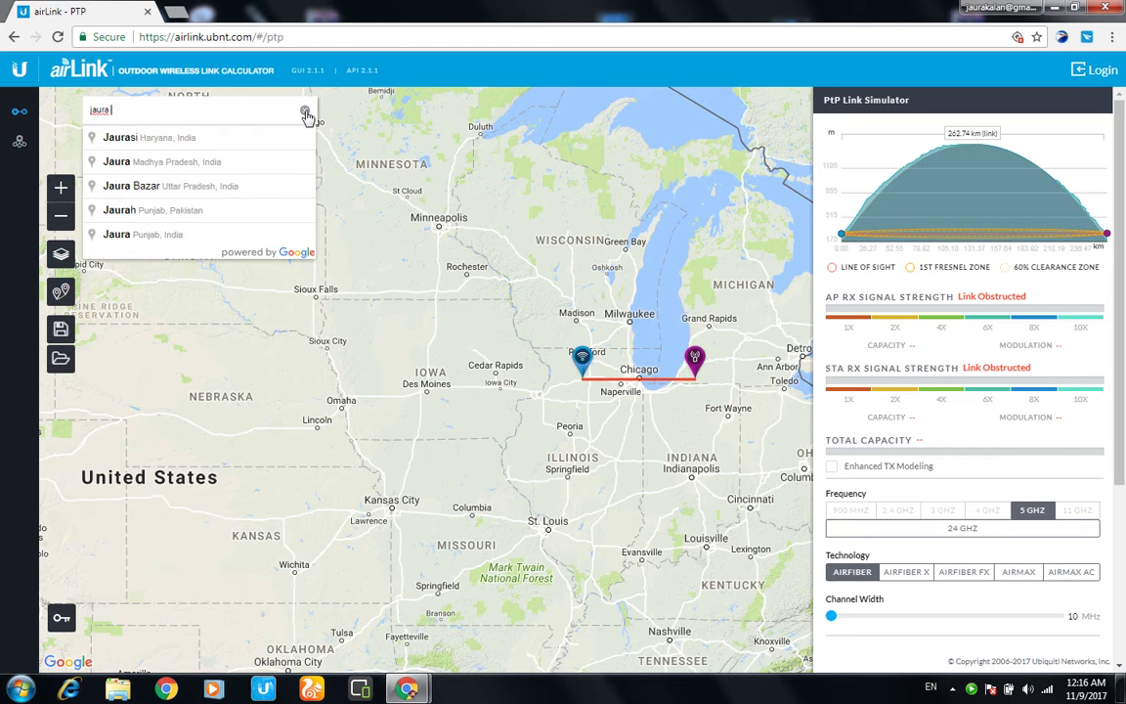
text( ka)
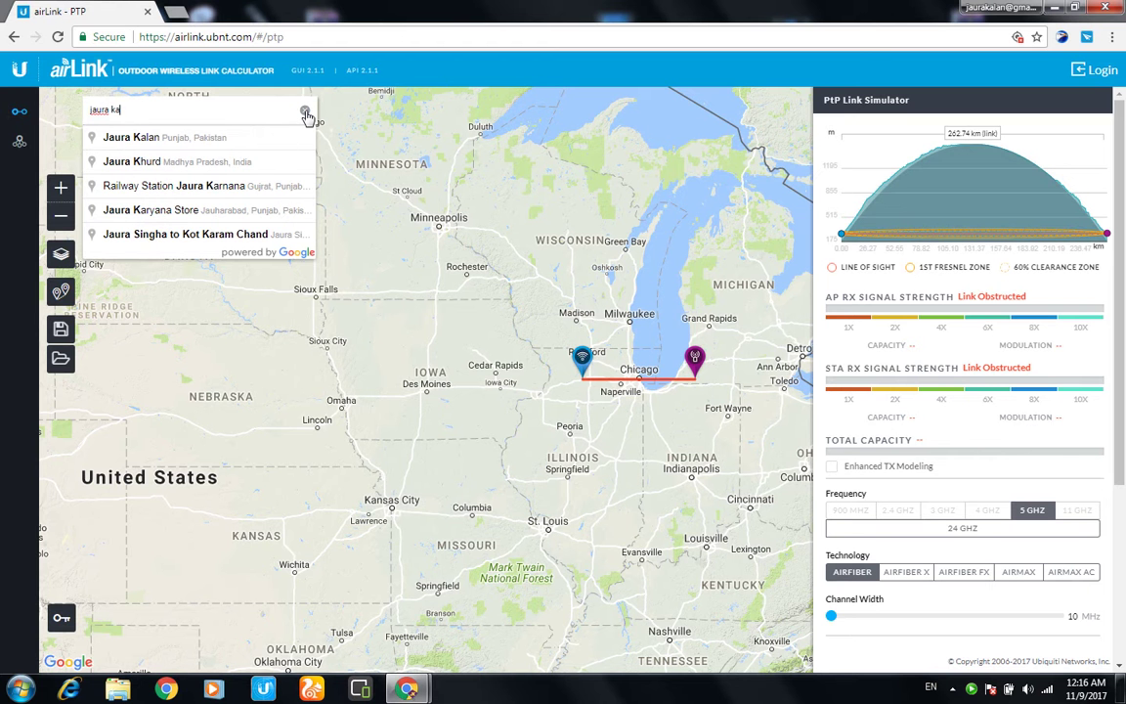
click(223, 137)
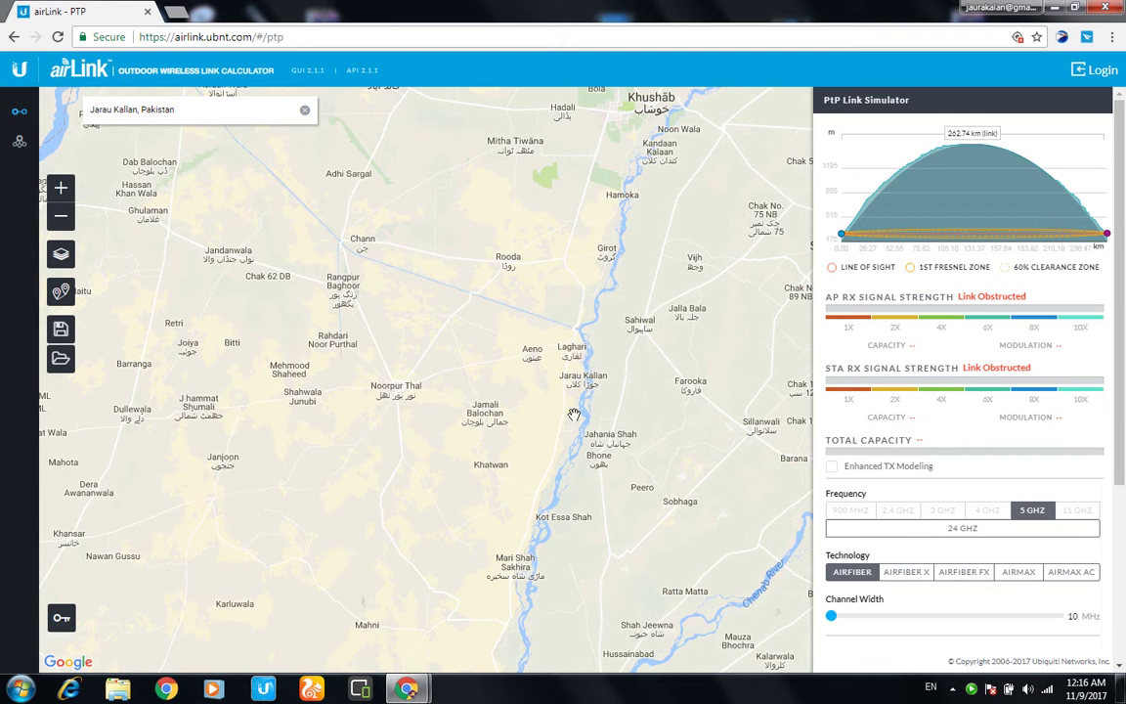
Discard the existing simulated link and start a new one in the map area around Jarau Kallan and Sargodha.
drag(574, 415, 392, 414)
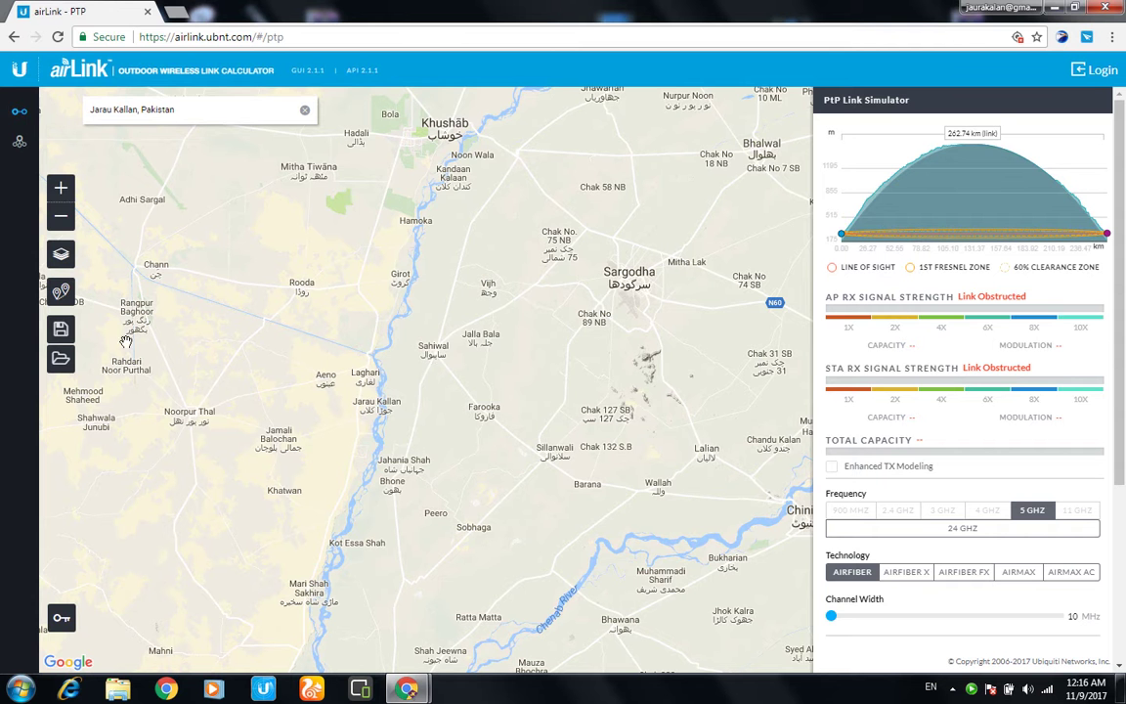
click(70, 302)
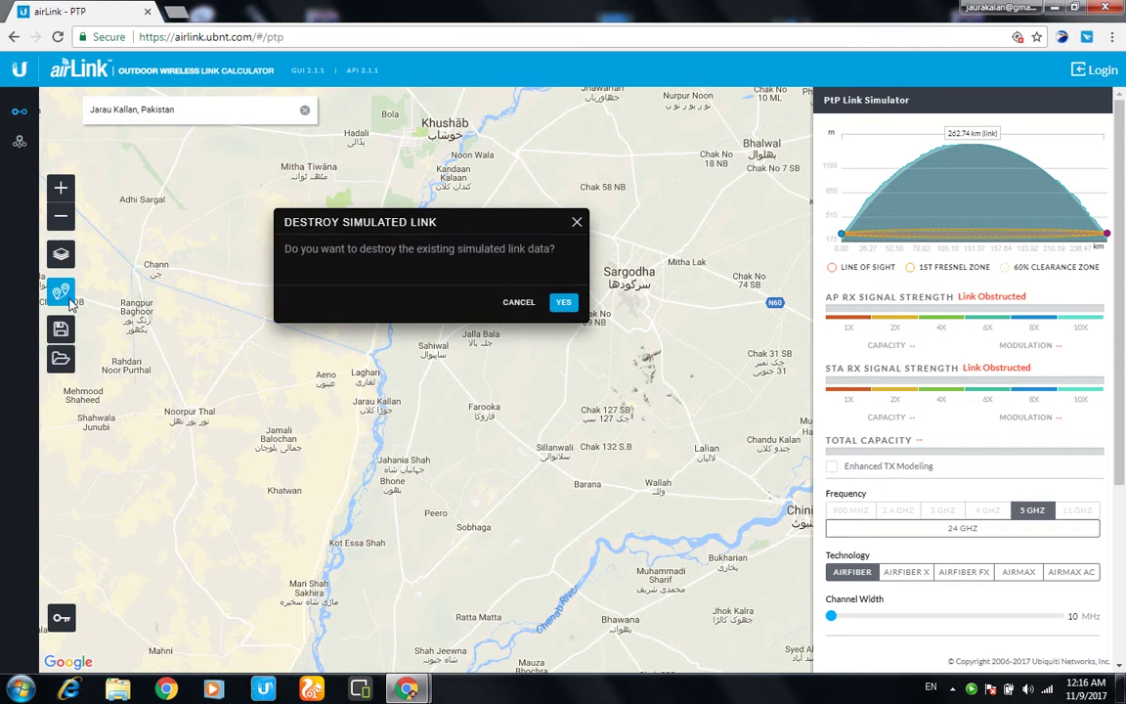
click(564, 305)
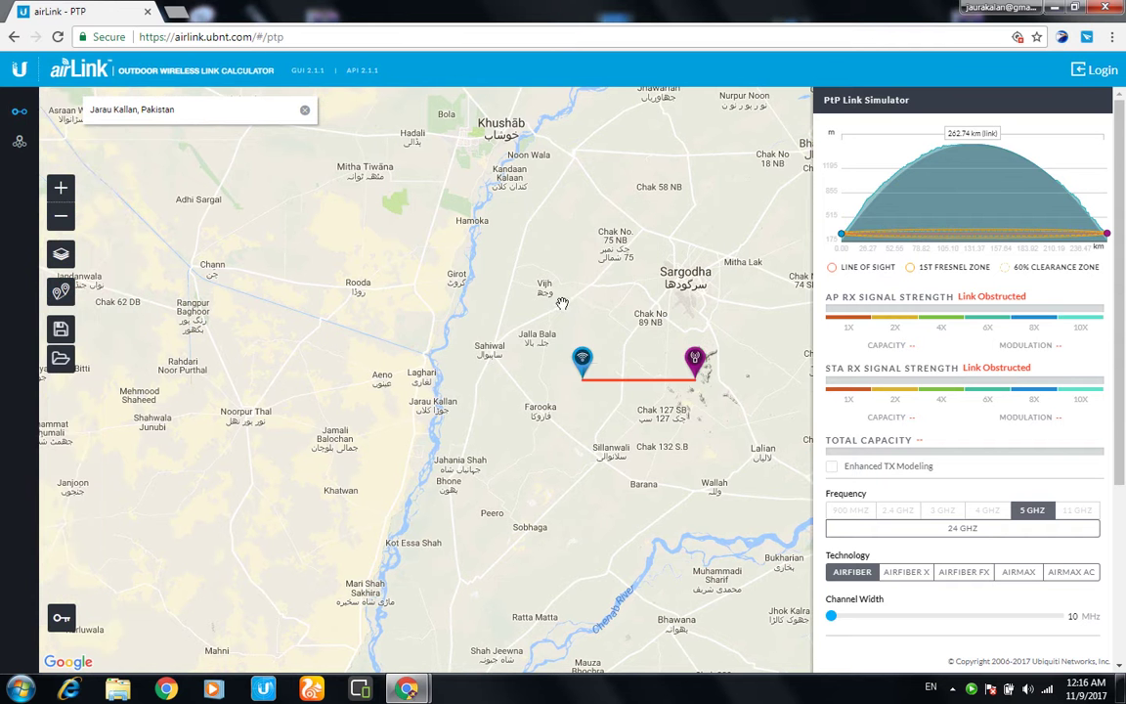
Place the access point marker at Jarau Kallan and the station marker at Sahiwal, forming a link about 12.46 km long.
drag(583, 358, 441, 382)
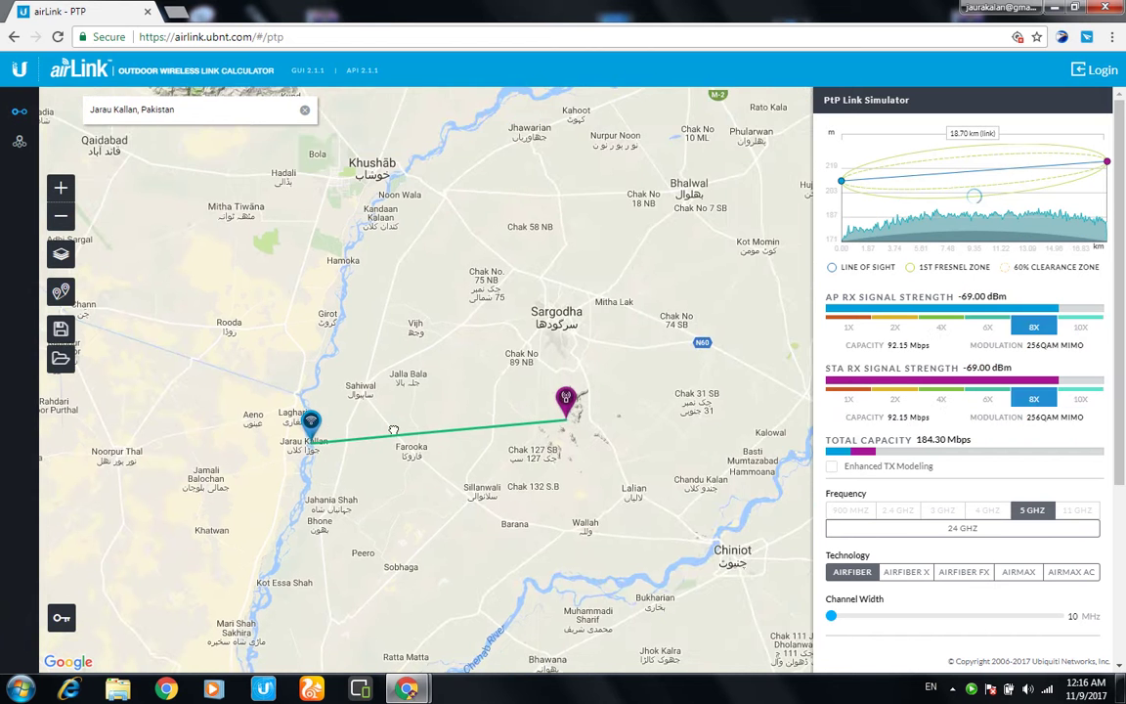
mouse_move(567, 404)
mouse_down()
mouse_move(461, 412)
mouse_move(365, 382)
mouse_move(365, 370)
mouse_up()
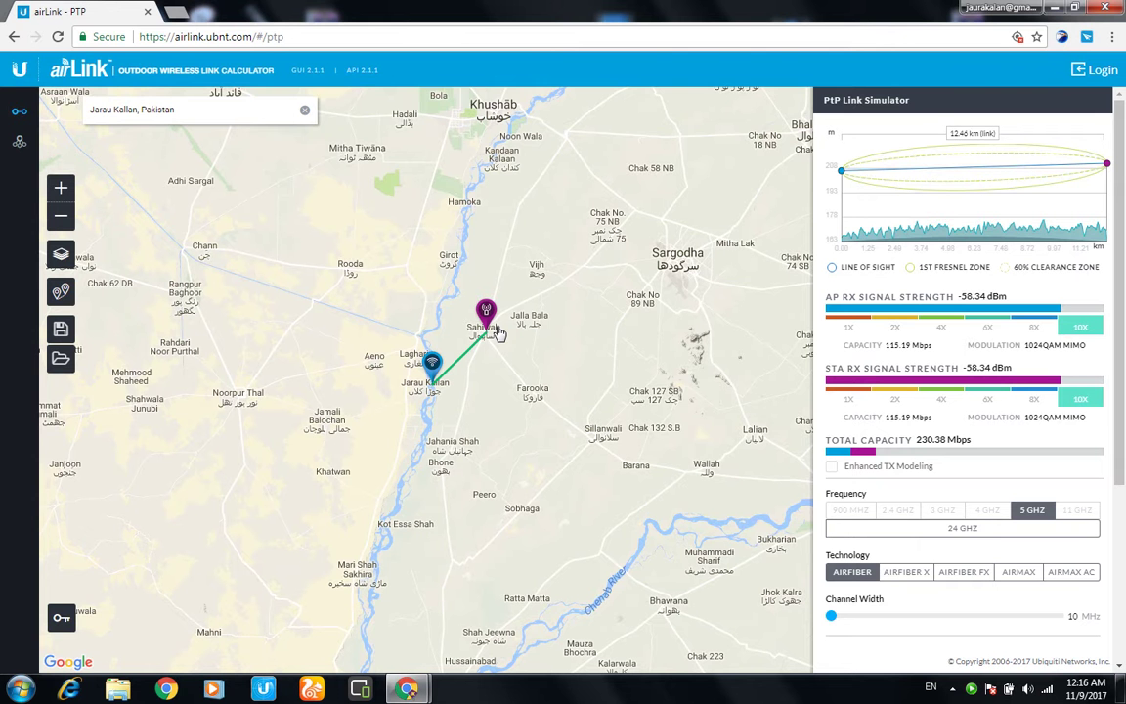
drag(537, 372, 508, 358)
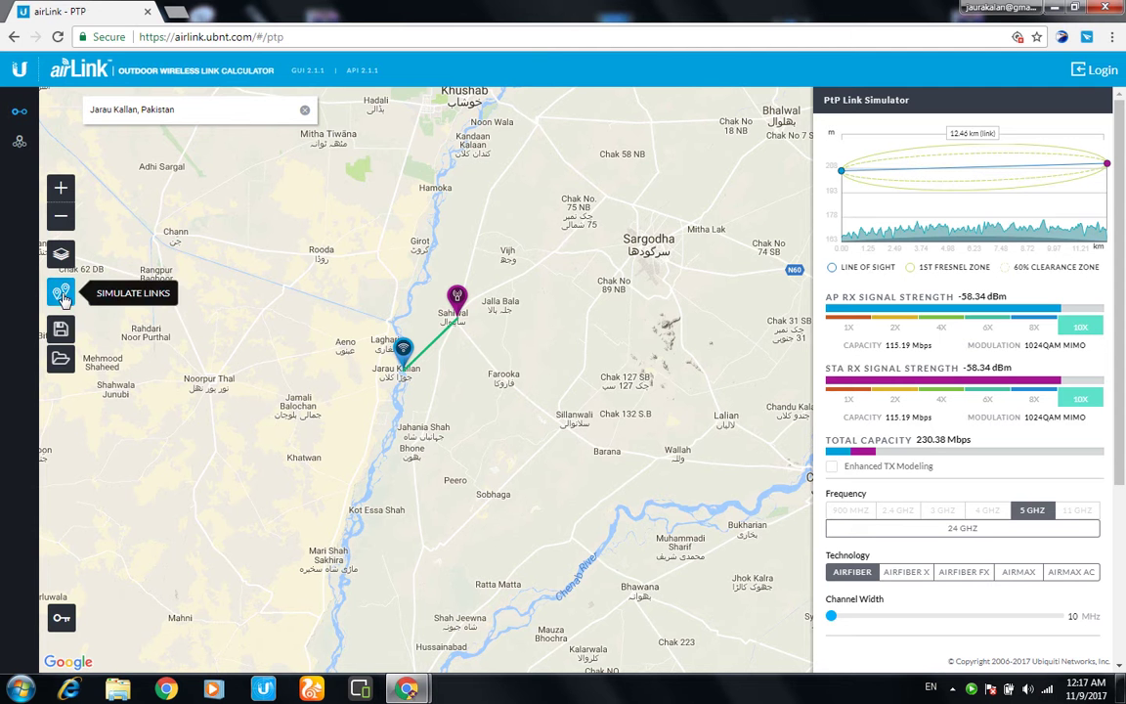
Switch the map type to Satellite and close the layer options.
click(58, 259)
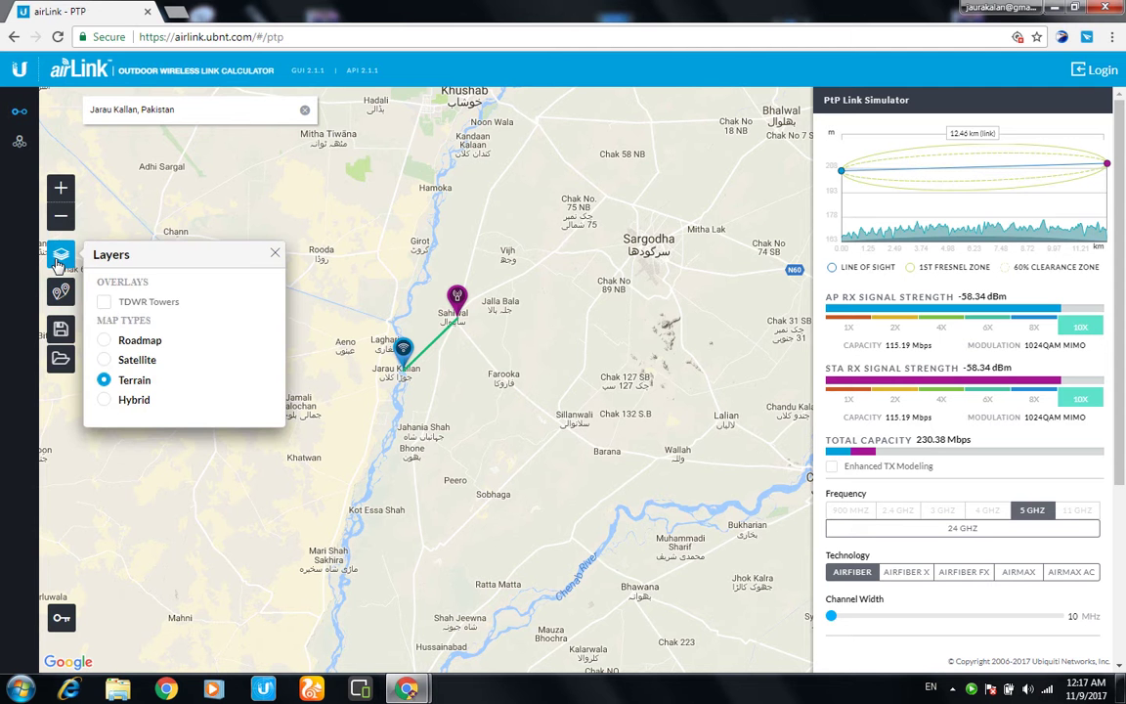
click(103, 361)
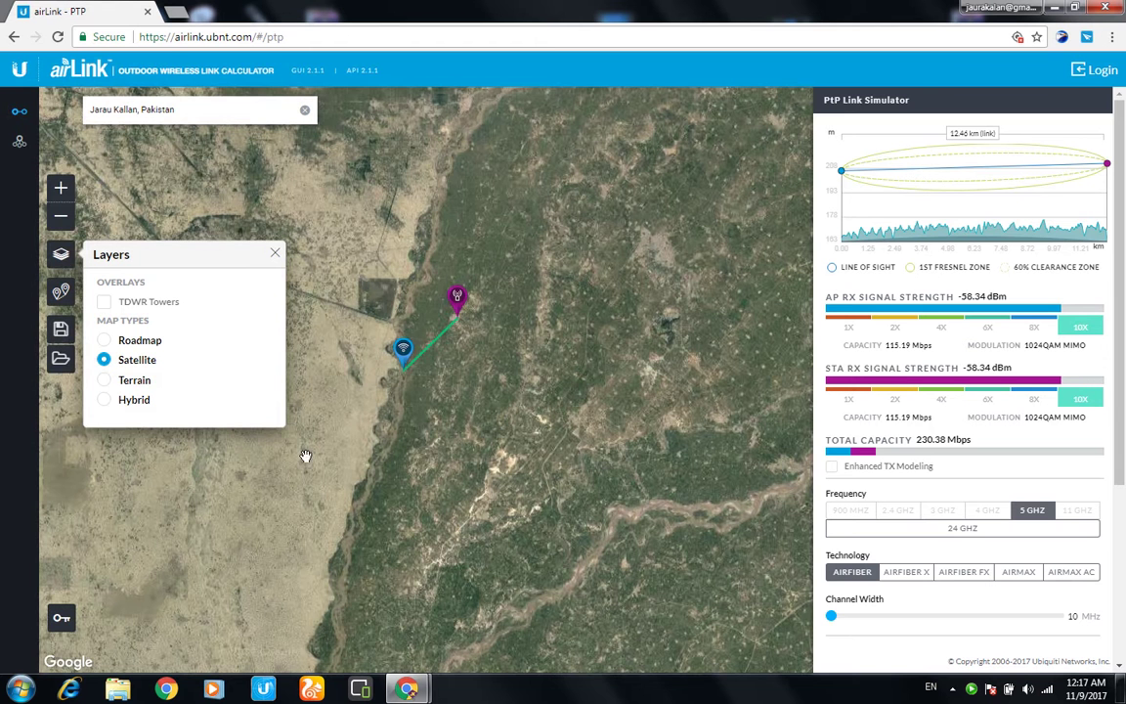
click(277, 253)
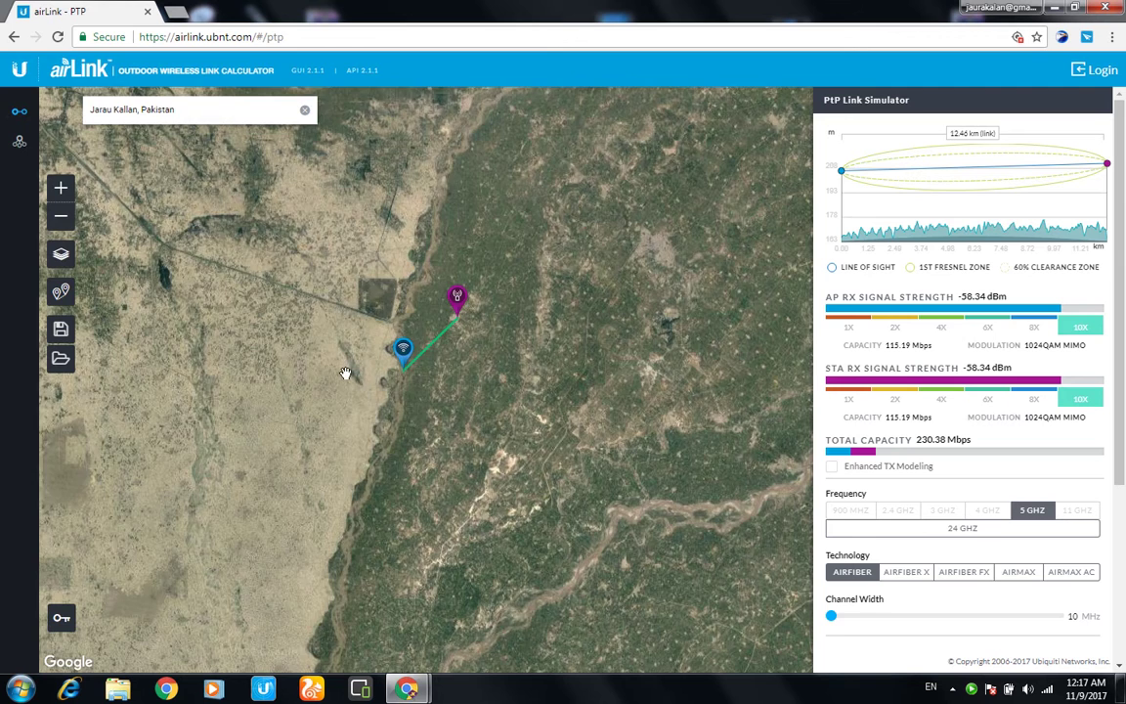
Move the access point marker from the river to the small settlement on the west bank, making the link about 12.13 km long.
scroll(345, 374, up, 1)
scroll(477, 392, up, 1)
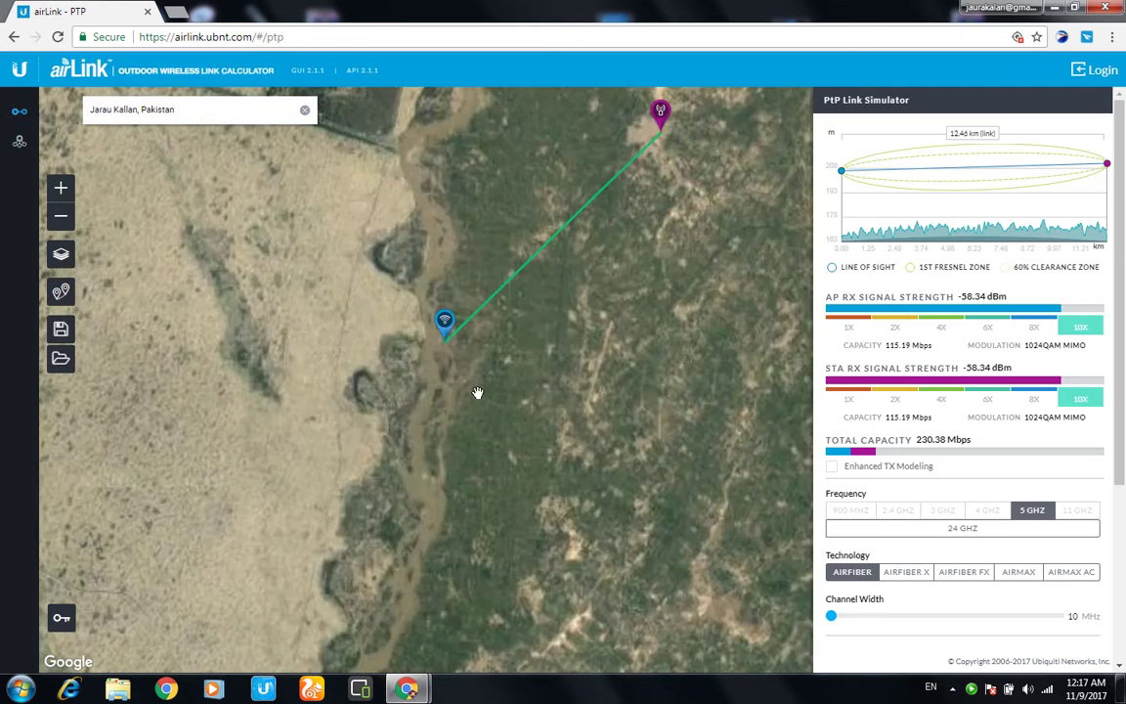
drag(376, 237, 401, 422)
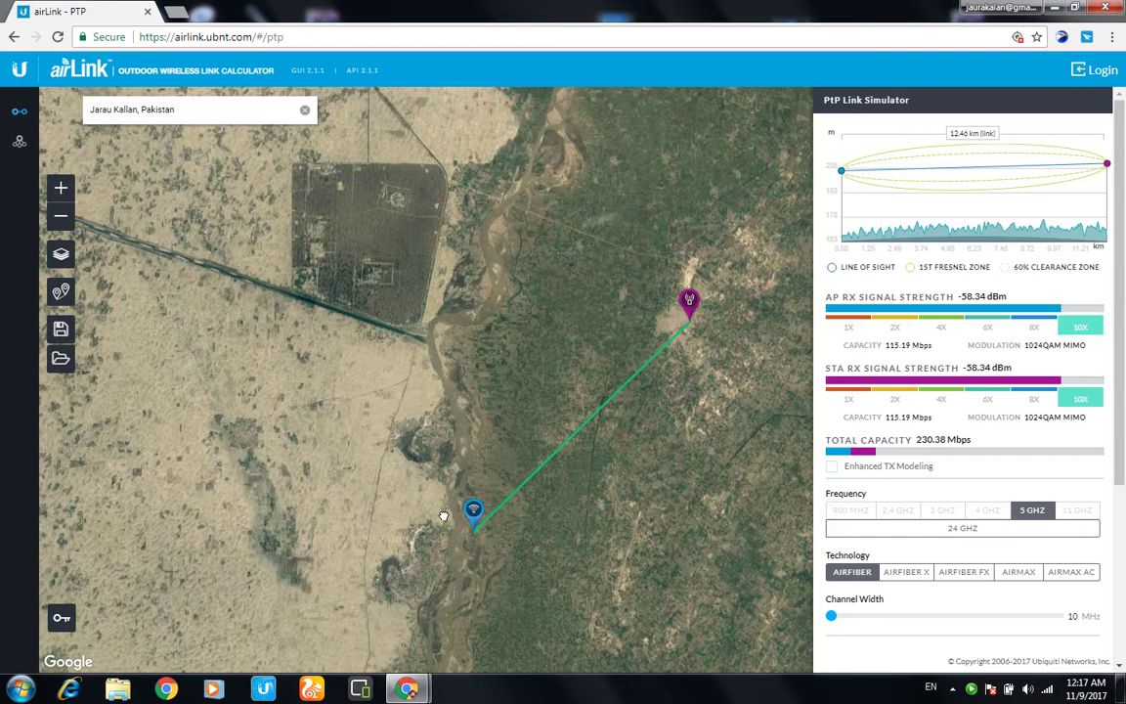
scroll(443, 515, up, 1)
scroll(428, 427, up, 1)
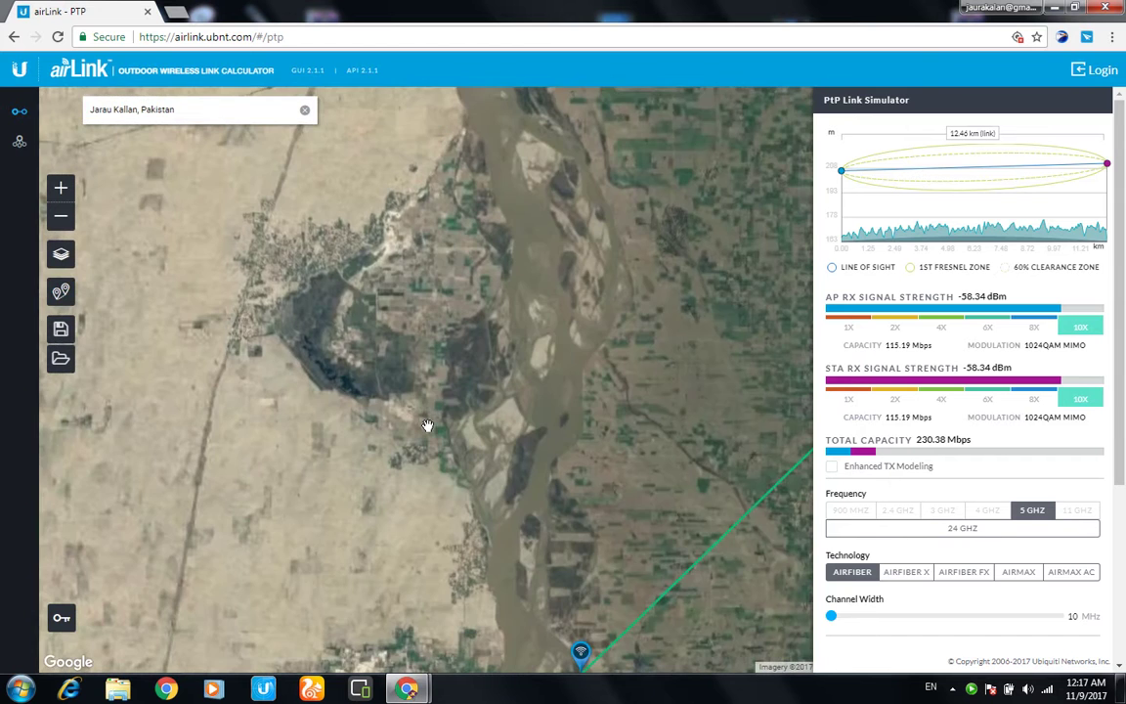
scroll(426, 389, up, 1)
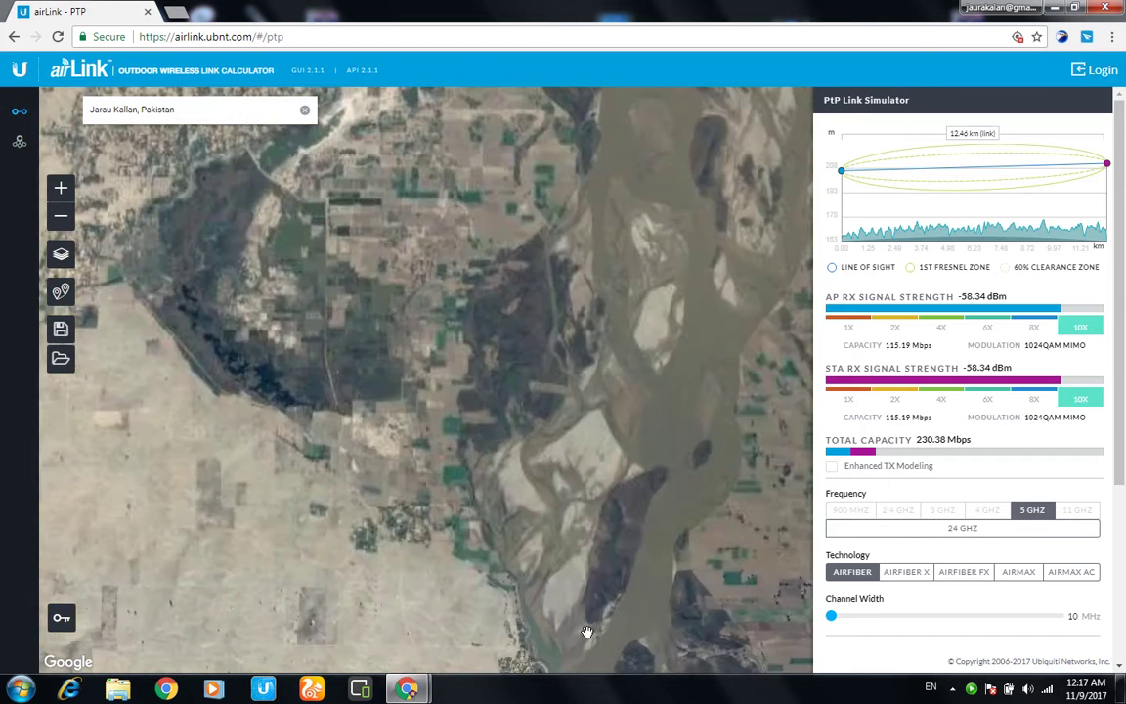
drag(507, 530, 467, 473)
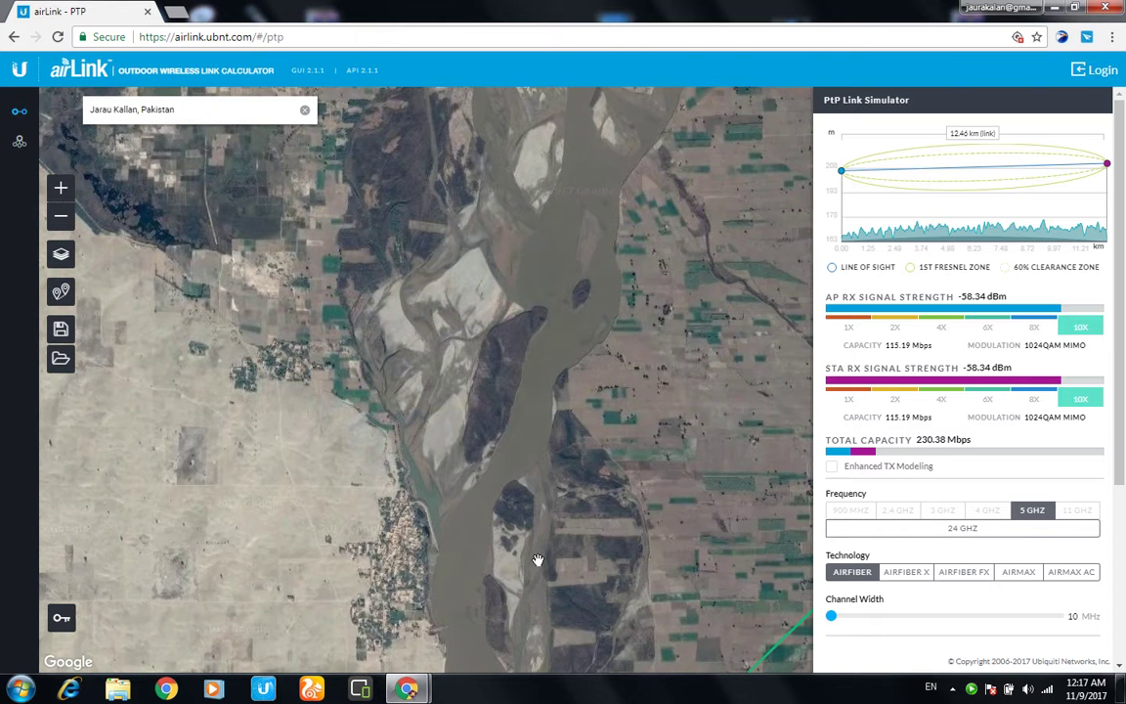
scroll(492, 326, down, 1)
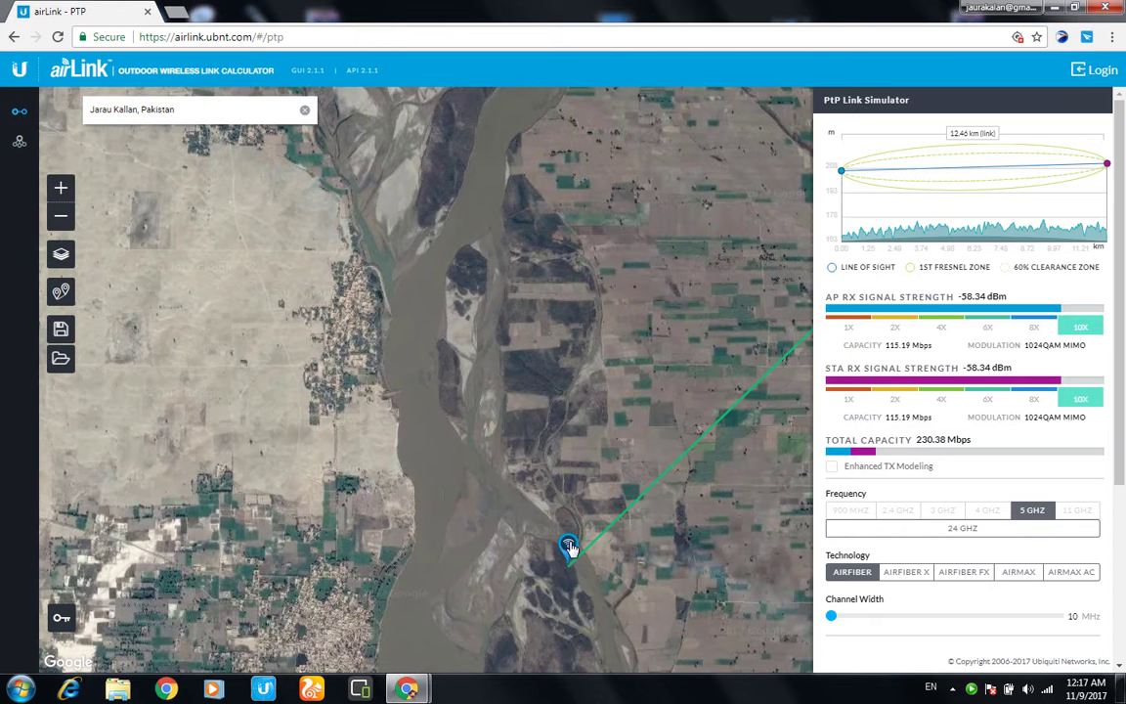
drag(568, 544, 422, 295)
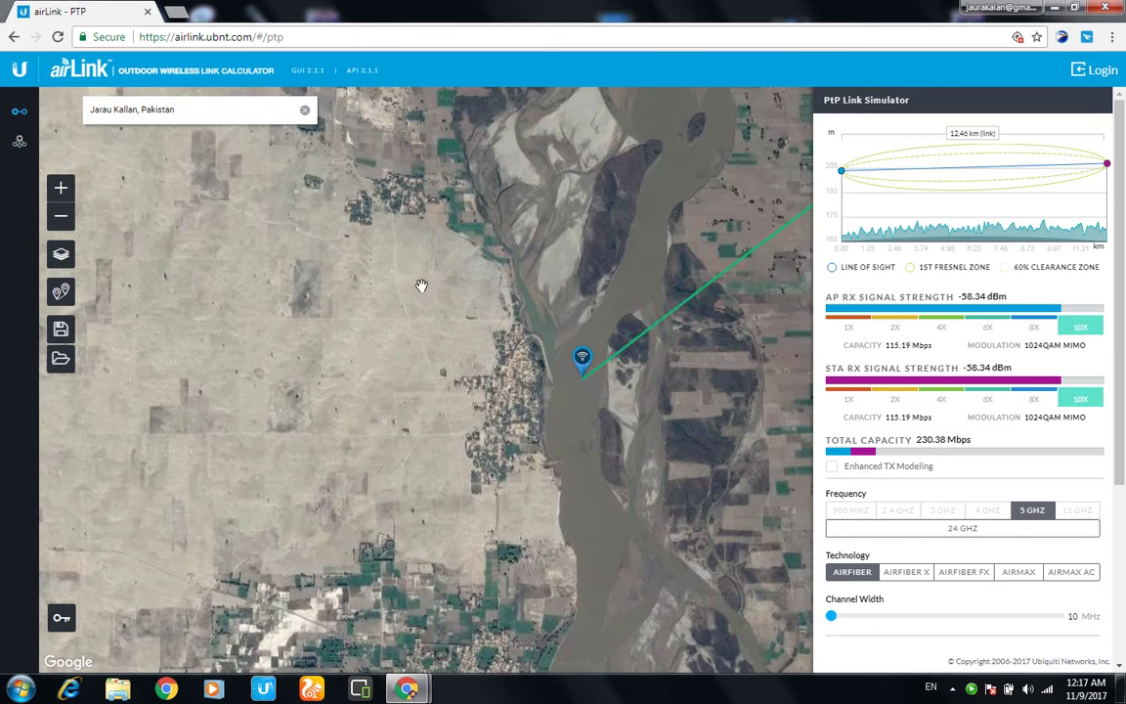
drag(581, 357, 470, 181)
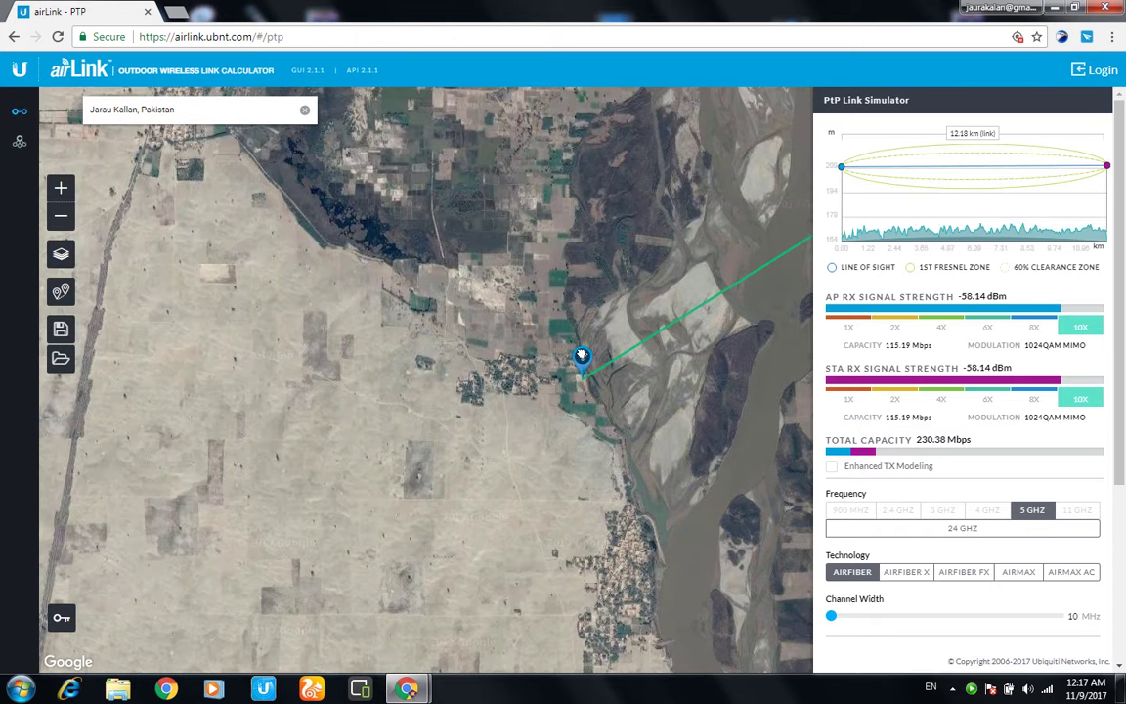
drag(584, 361, 510, 362)
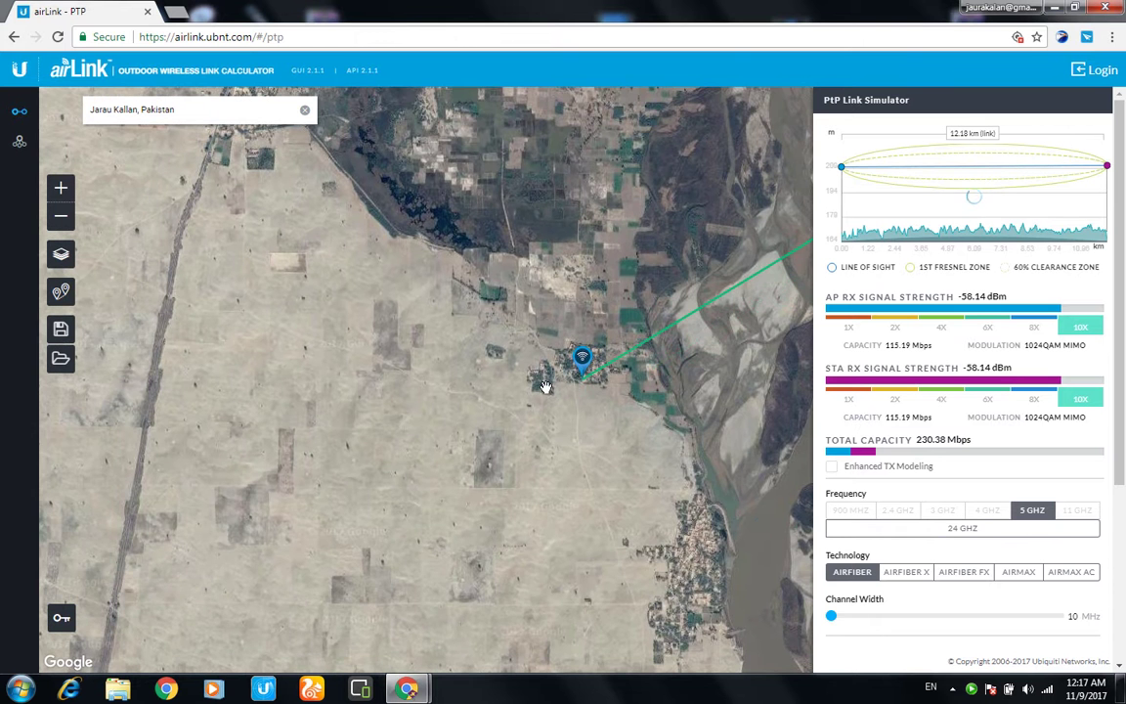
Reposition the access point marker at the edge of the green fields southeast of the settlement, making the link about 12.33 km long.
scroll(548, 391, up, 1)
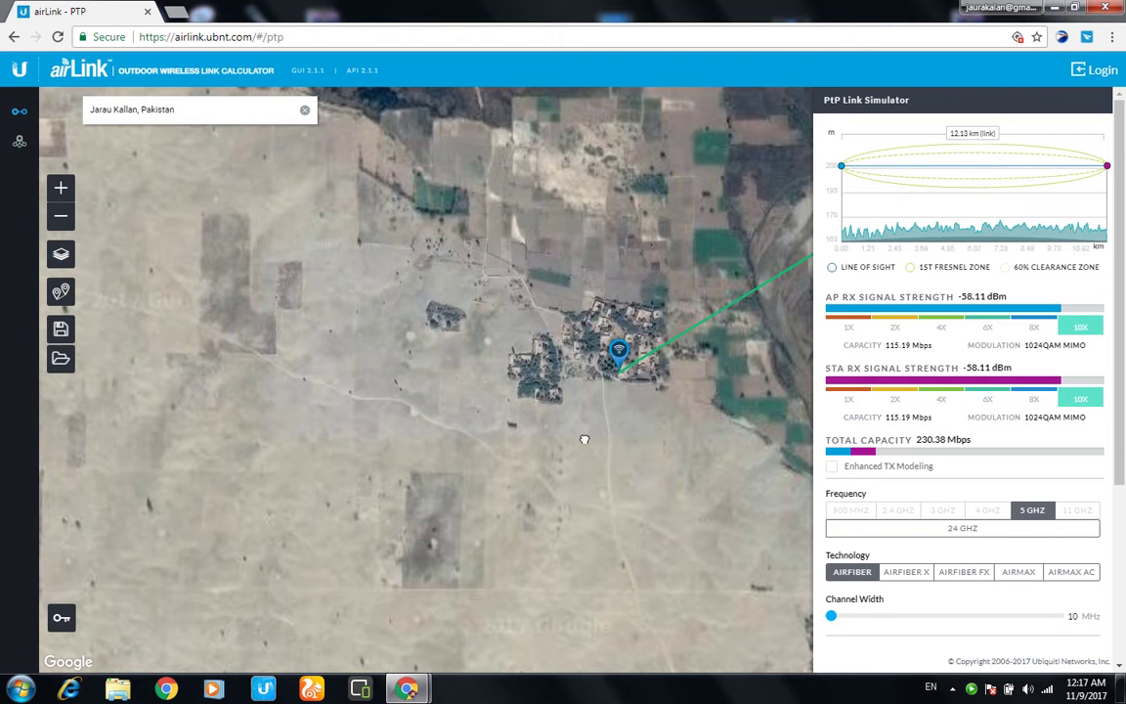
scroll(581, 430, up, 1)
drag(583, 375, 398, 360)
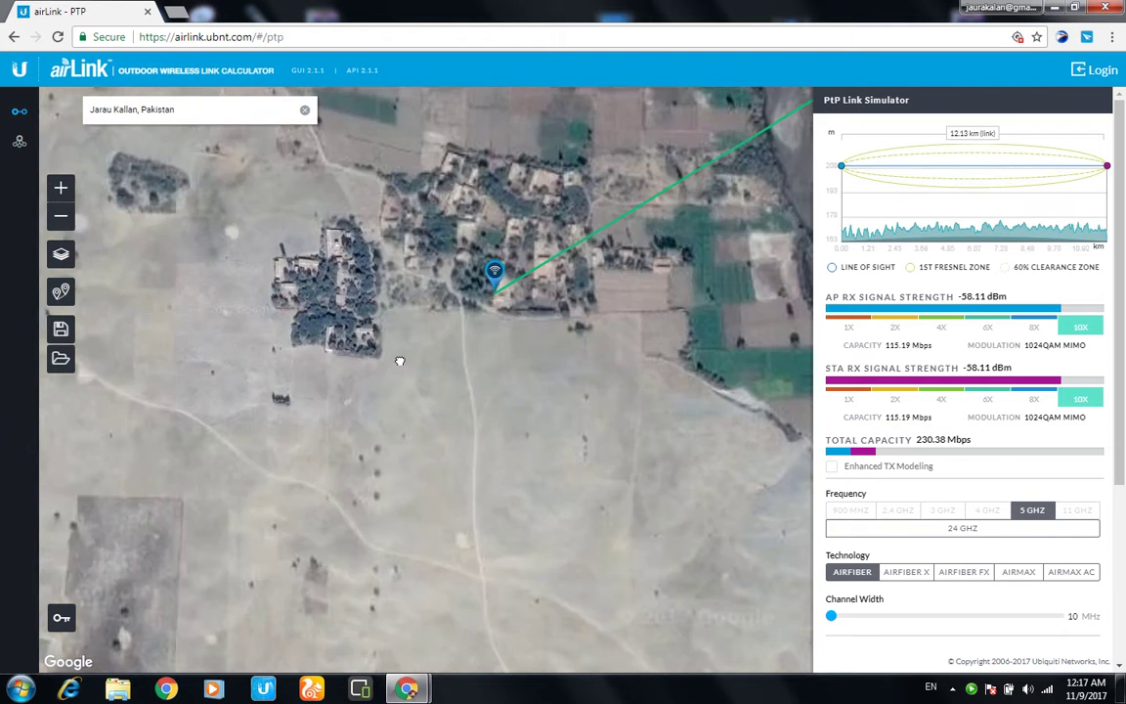
mouse_move(476, 274)
mouse_down()
mouse_move(438, 256)
mouse_move(598, 373)
mouse_move(665, 374)
mouse_move(545, 385)
mouse_move(482, 311)
mouse_up()
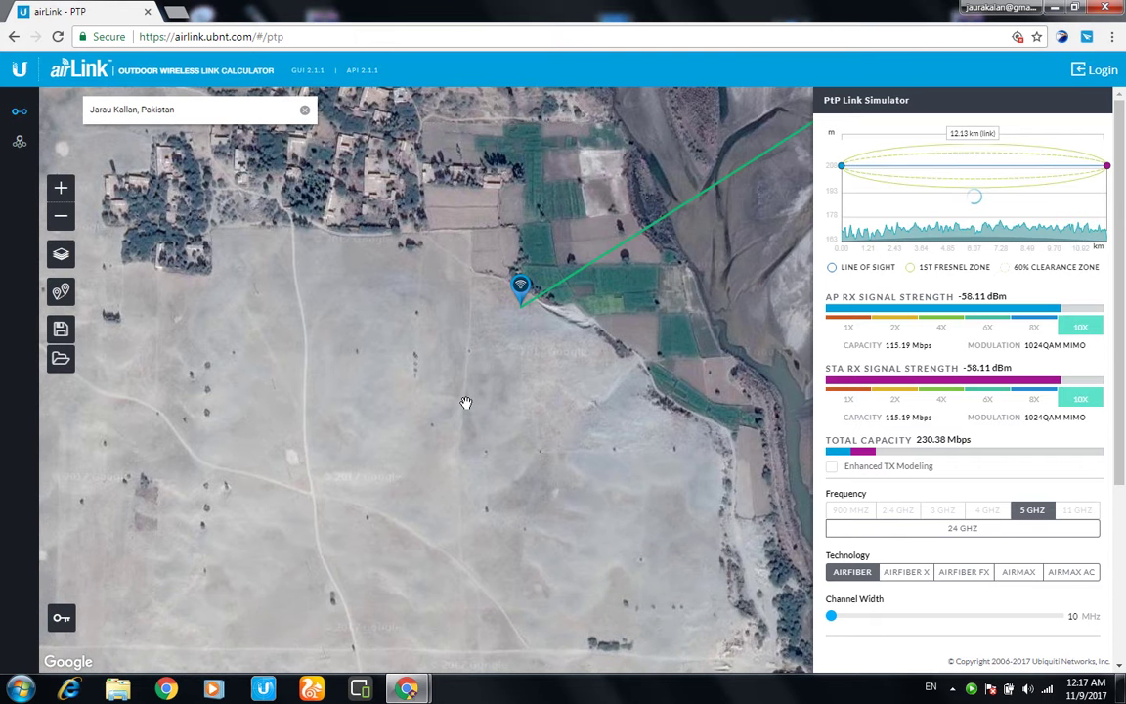
Recentre the map on the suggested place Jaura Kalan, Punjab, Pakistan, and view the access point's surroundings more closely.
click(225, 107)
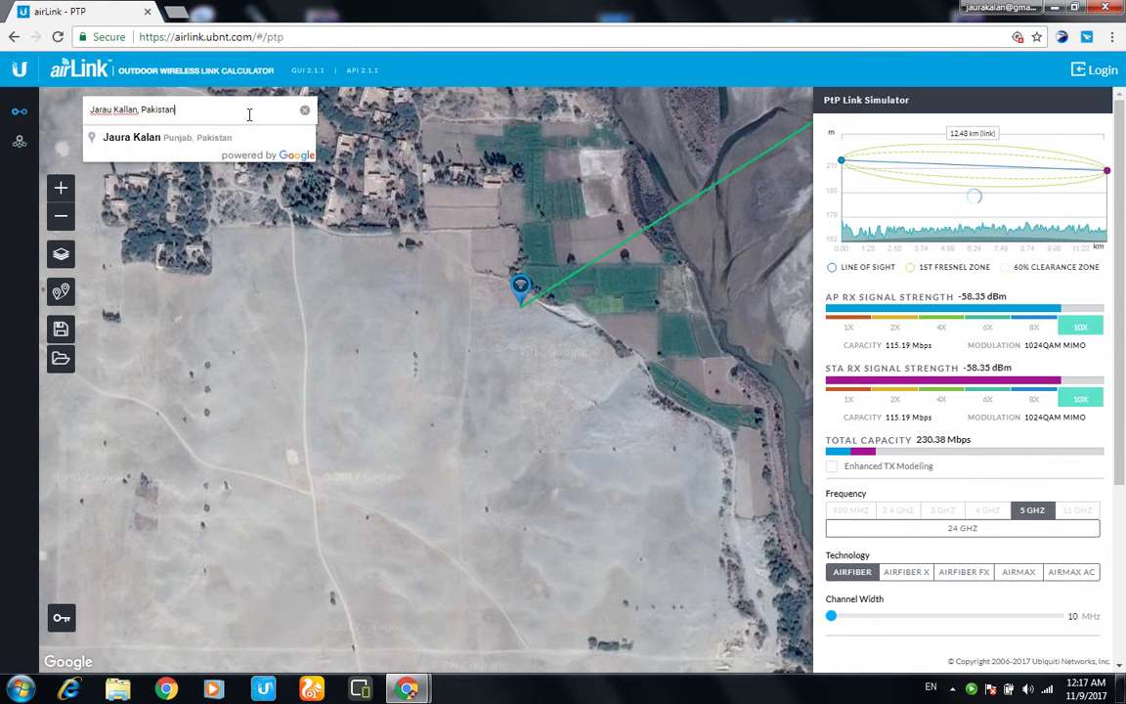
click(225, 144)
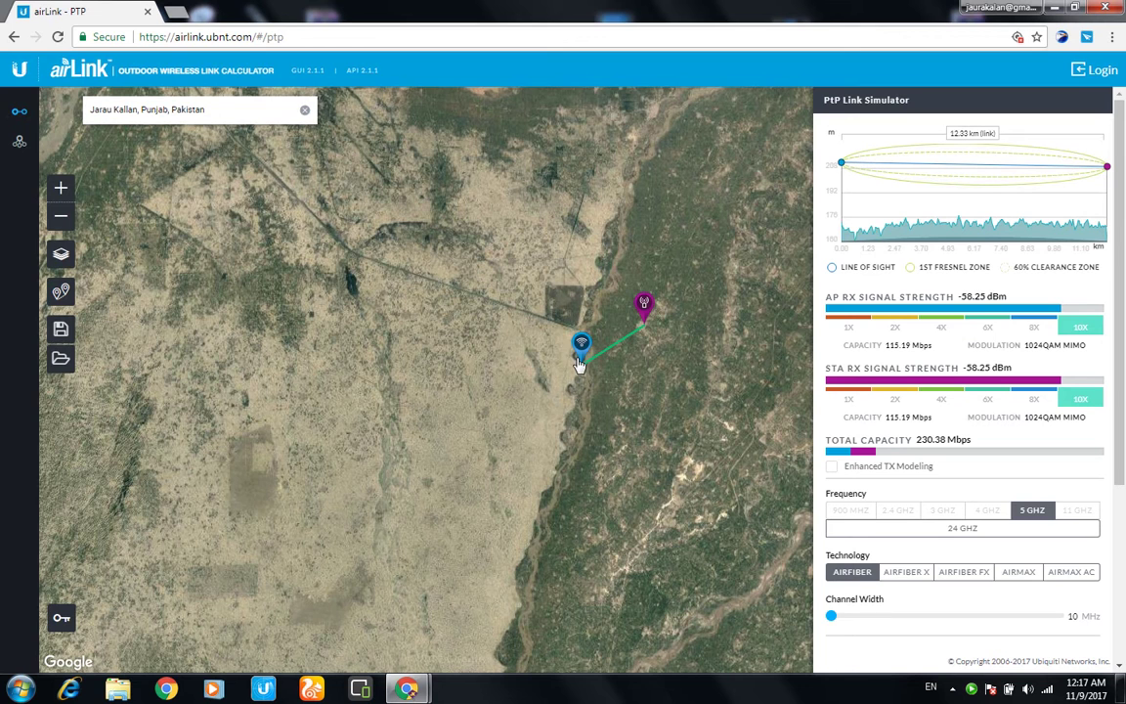
scroll(558, 365, up, 1)
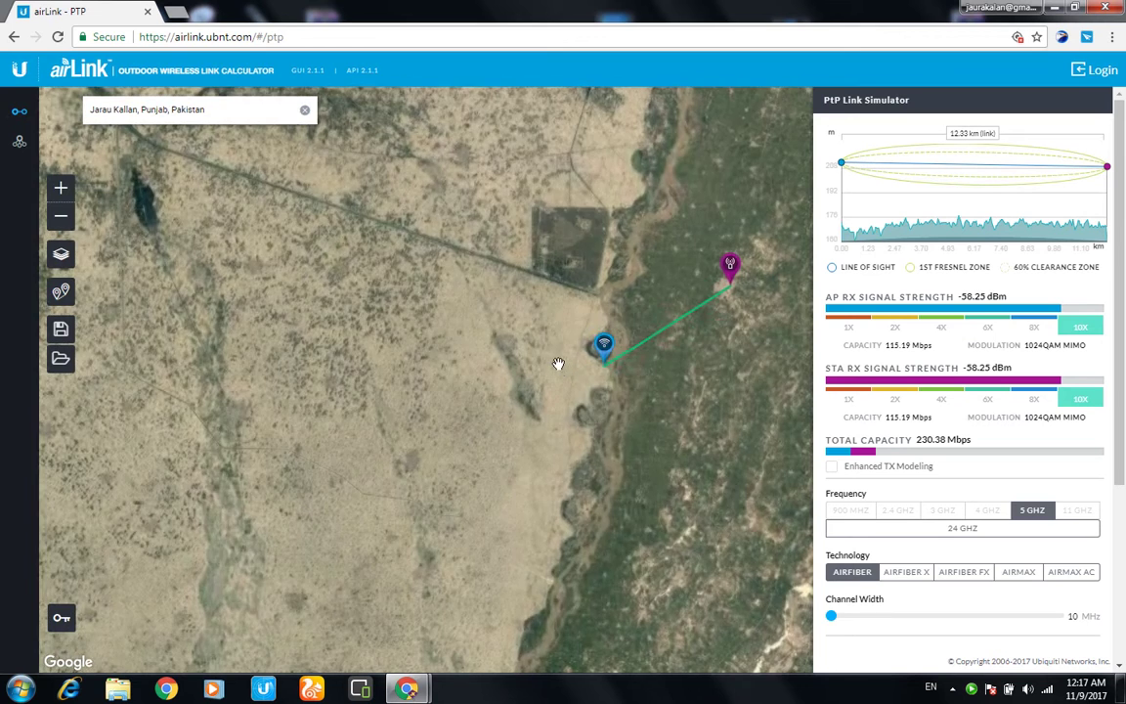
scroll(558, 365, up, 1)
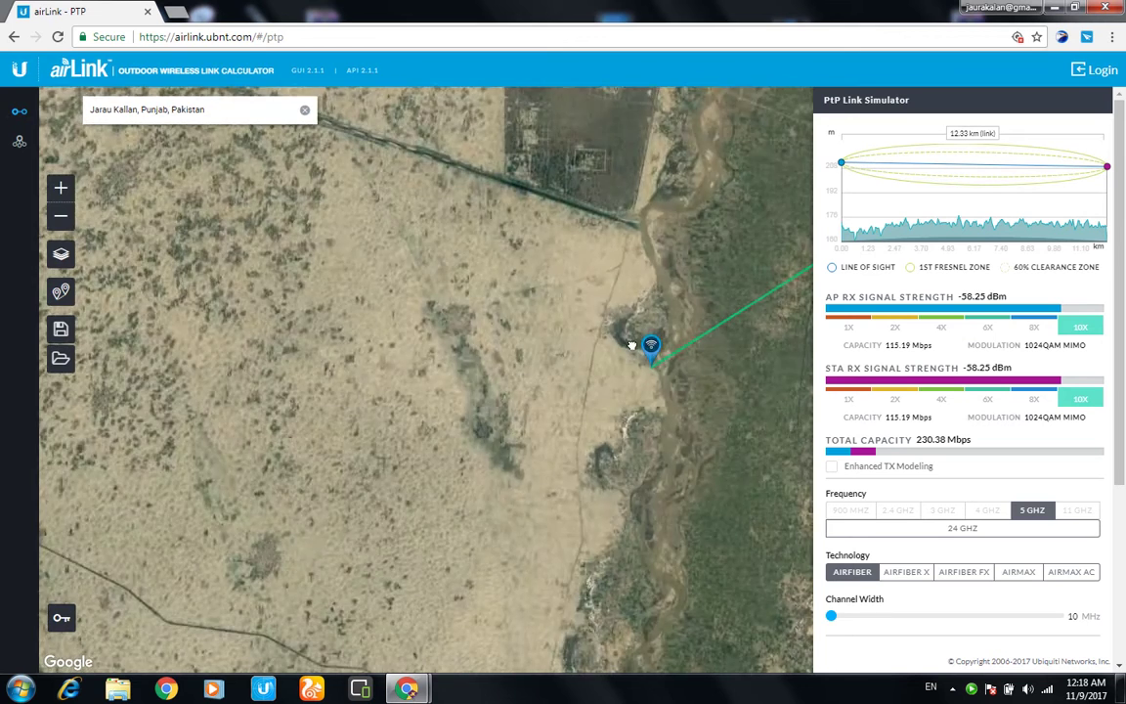
Examine the satellite imagery along the river's west bank around the access point to find the large riverside village.
scroll(631, 345, up, 1)
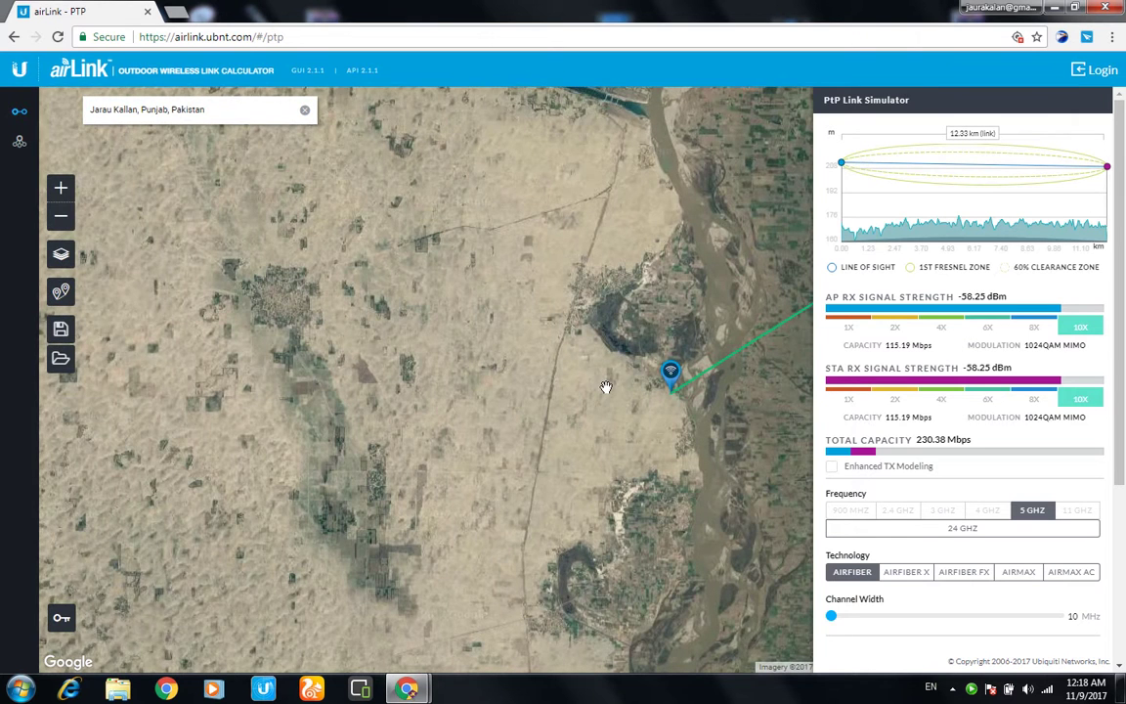
drag(561, 316, 498, 208)
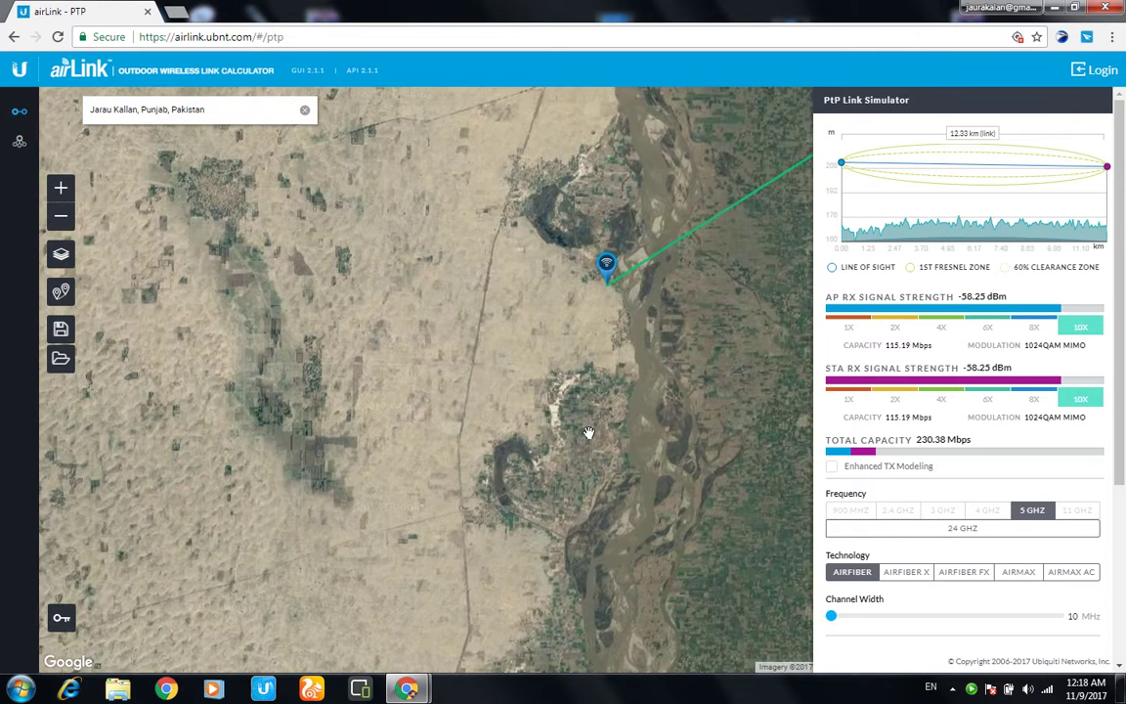
drag(500, 370, 521, 503)
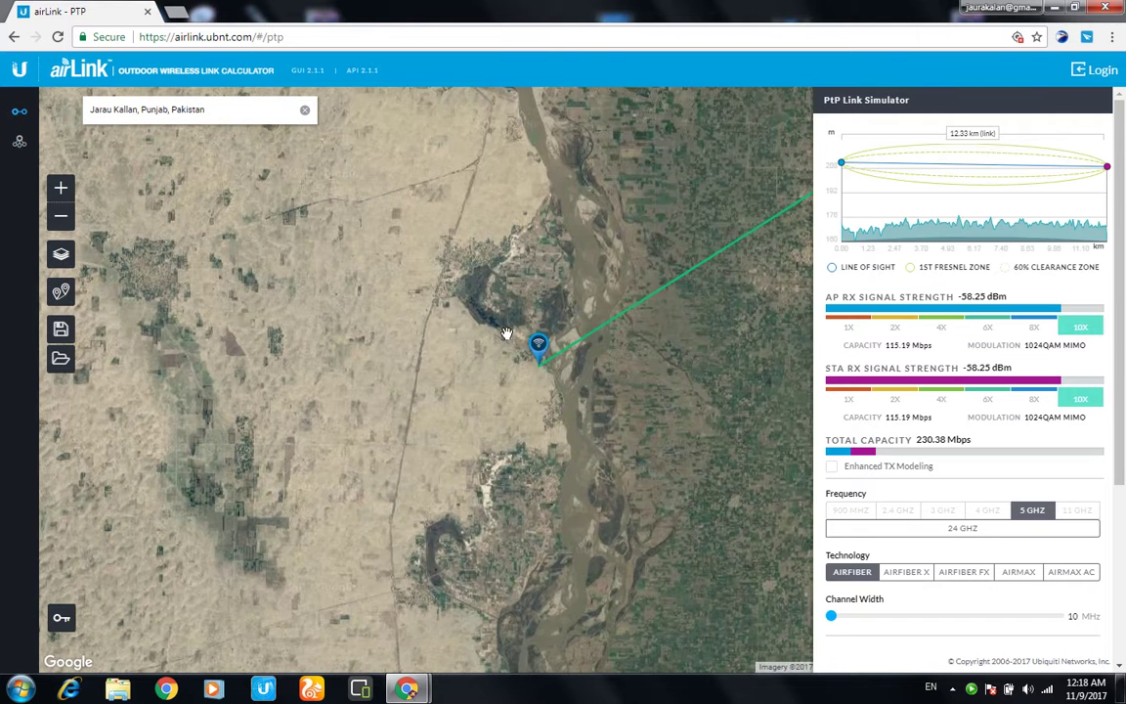
scroll(507, 335, up, 1)
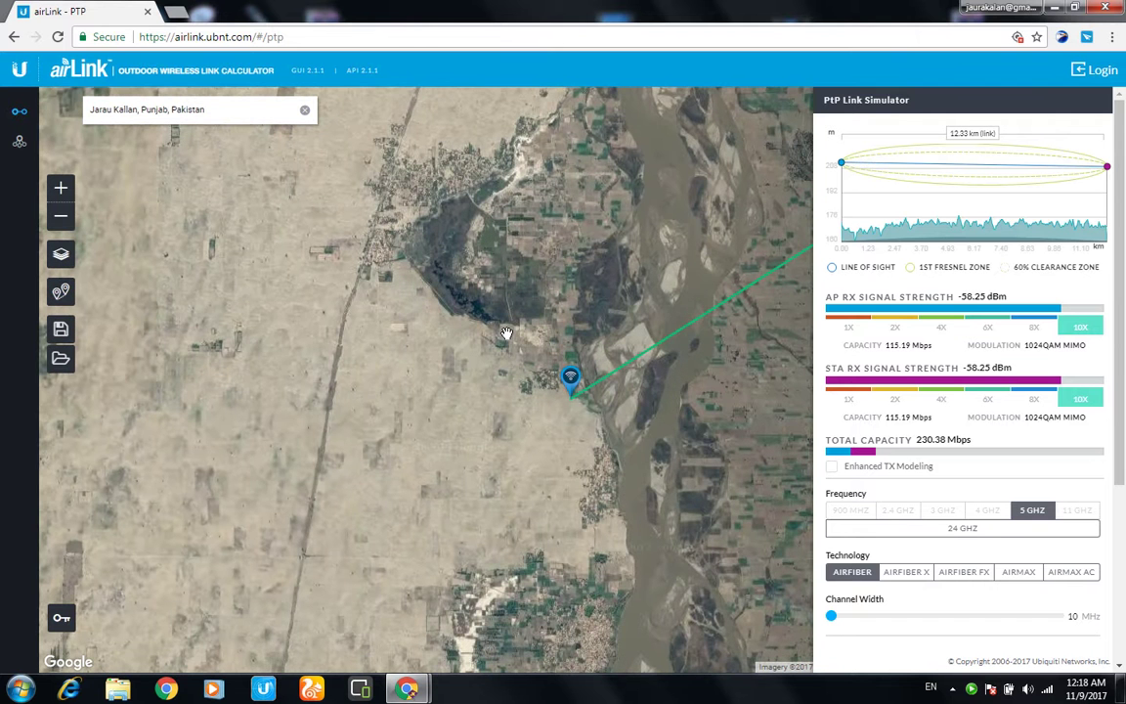
mouse_move(447, 271)
mouse_down()
mouse_move(444, 371)
mouse_move(395, 423)
mouse_up()
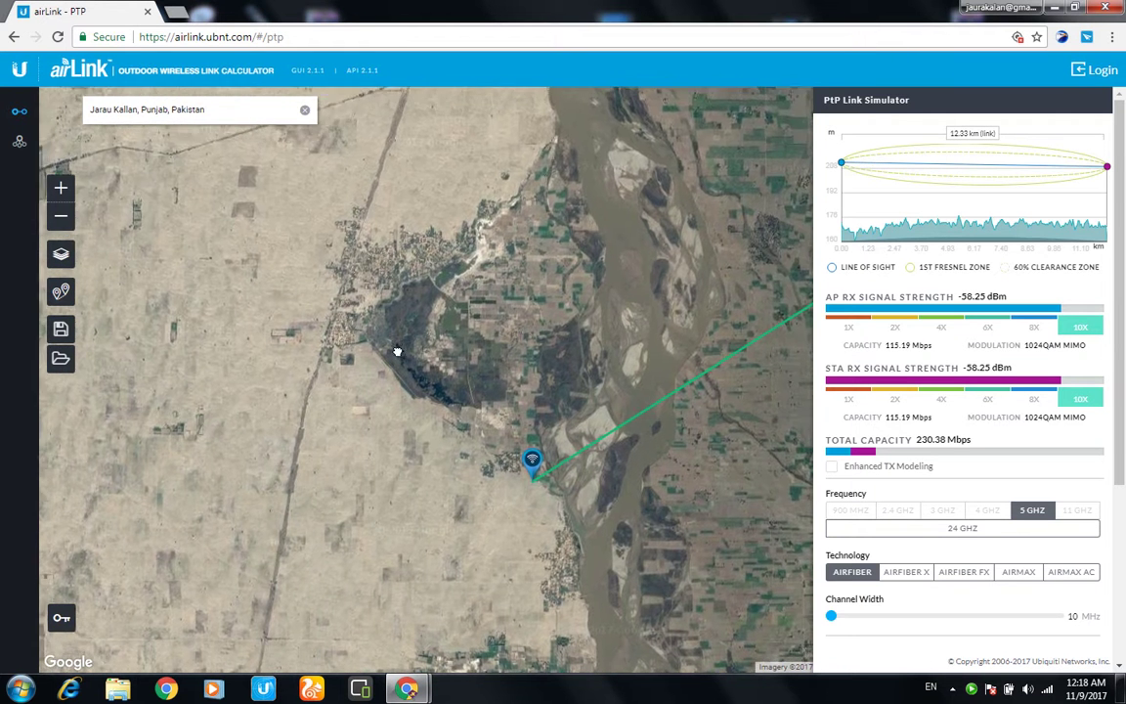
mouse_move(447, 450)
mouse_down()
mouse_move(392, 376)
mouse_move(385, 260)
mouse_up()
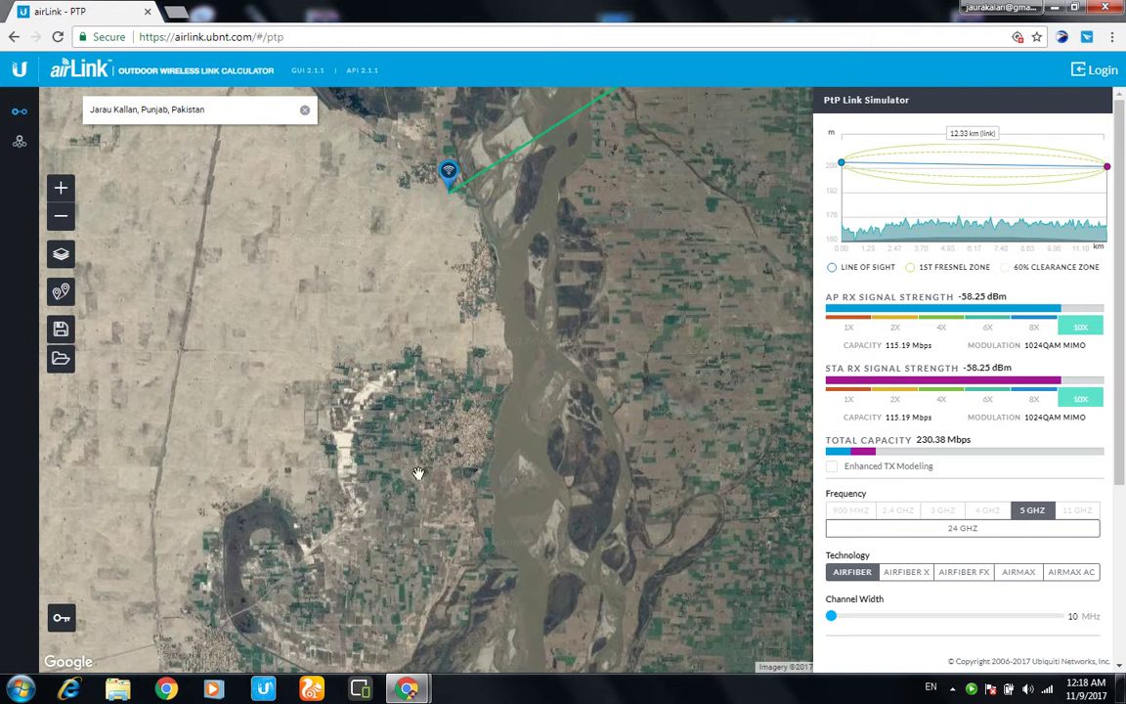
scroll(441, 456, up, 1)
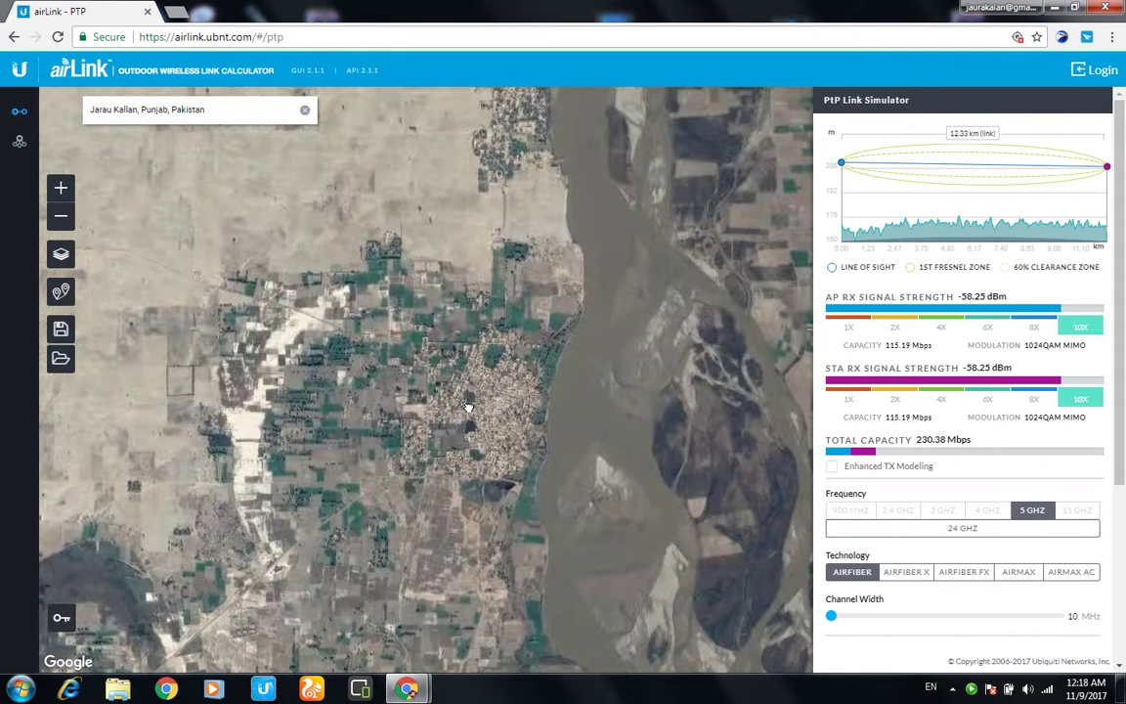
scroll(468, 407, up, 1)
drag(389, 458, 301, 553)
drag(440, 393, 442, 532)
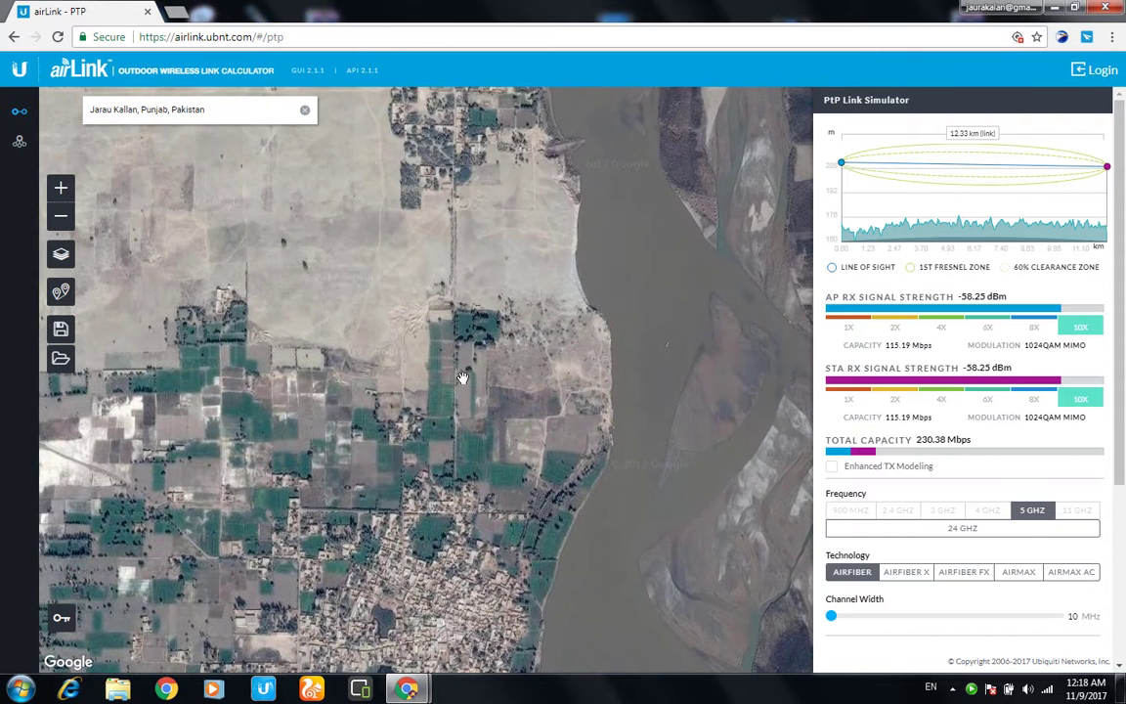
Move the access point marker south along the river into the middle of the large riverside village, making the link about 13.67 km long.
drag(502, 262, 472, 505)
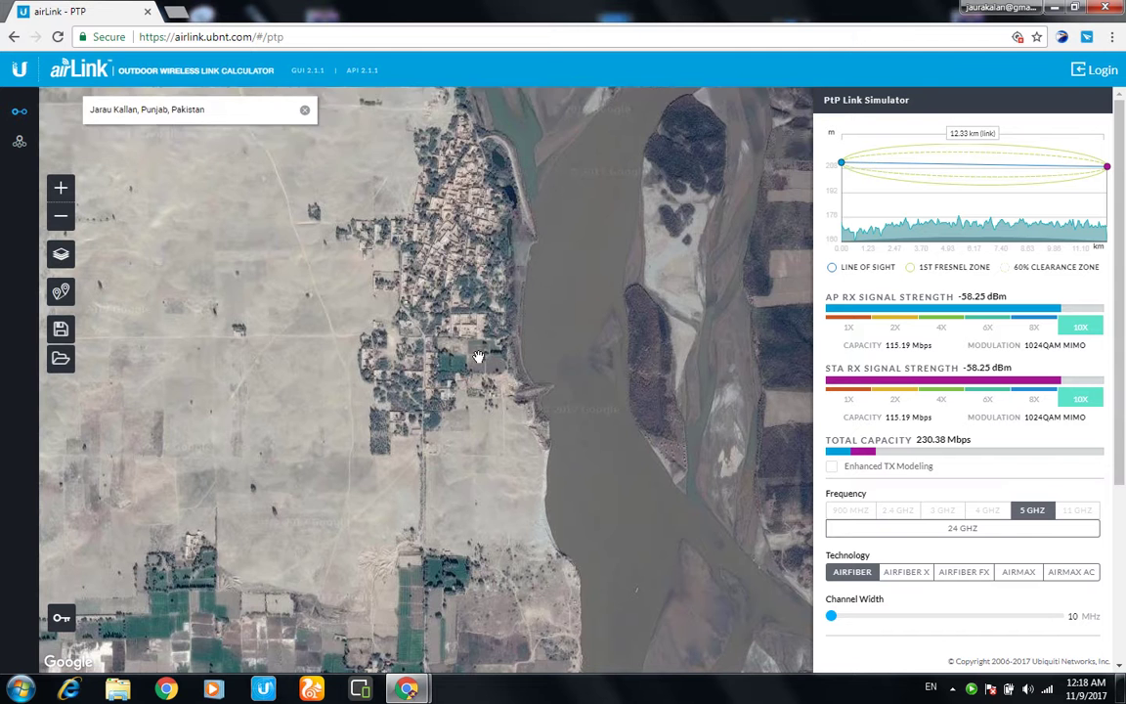
drag(431, 360, 458, 511)
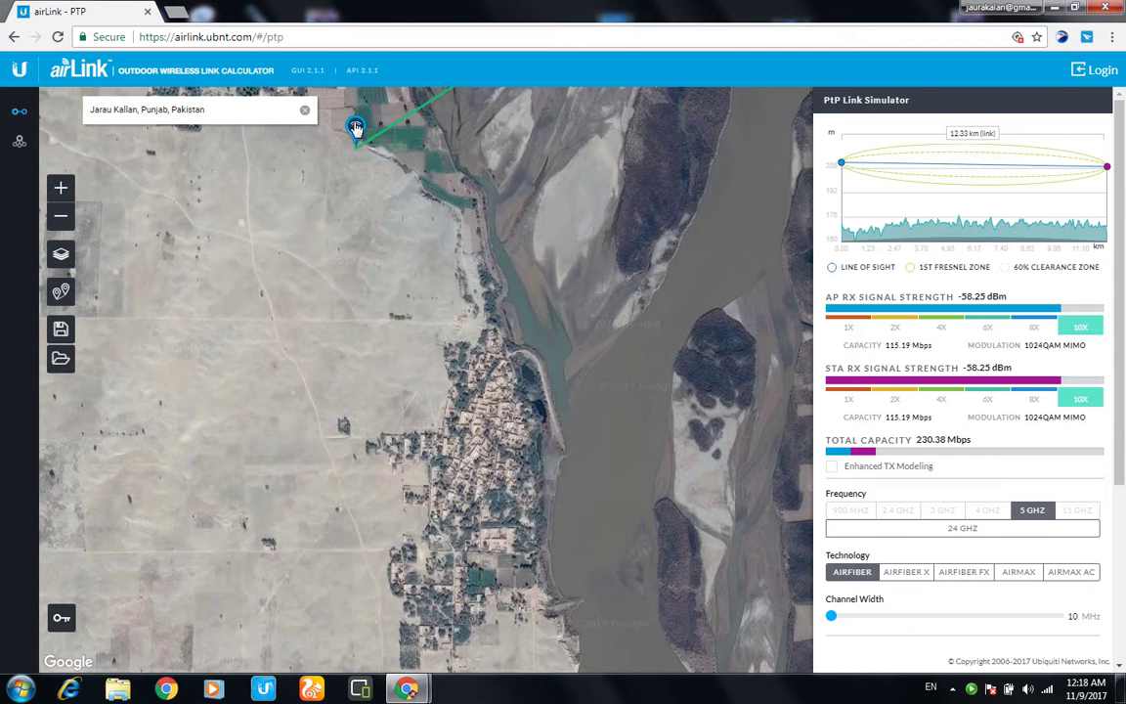
mouse_move(355, 125)
mouse_down()
mouse_move(461, 432)
mouse_move(607, 555)
mouse_move(619, 593)
mouse_up()
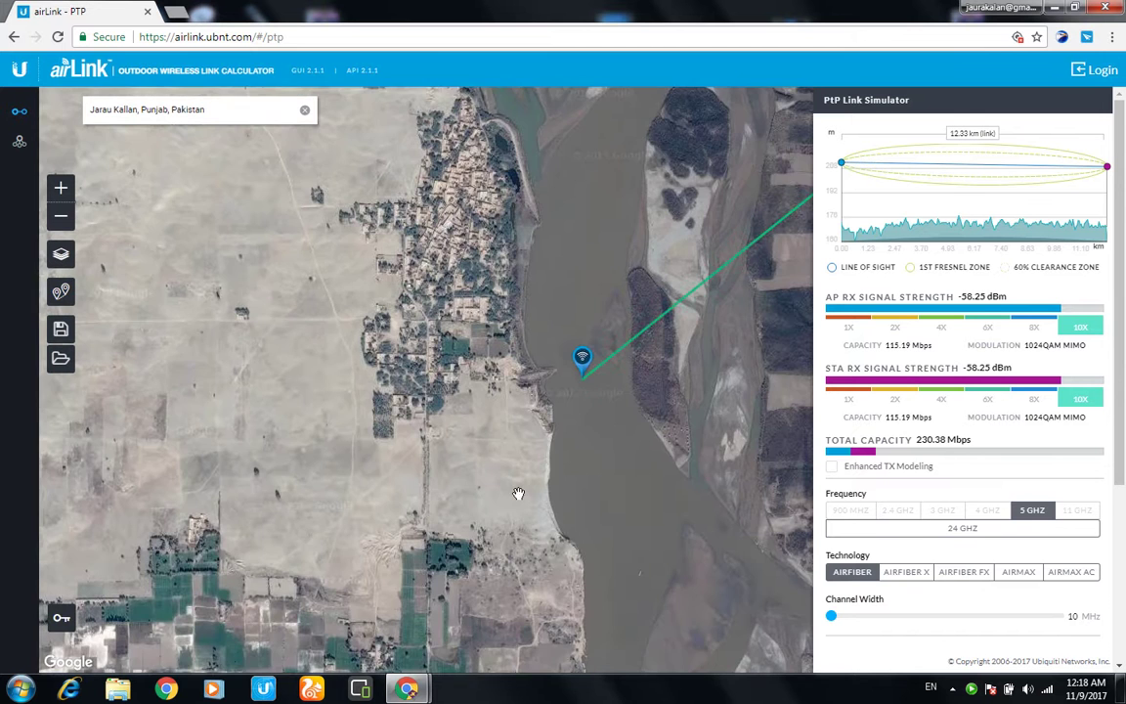
mouse_move(529, 491)
mouse_down()
mouse_move(522, 447)
mouse_move(554, 389)
mouse_move(625, 504)
mouse_up()
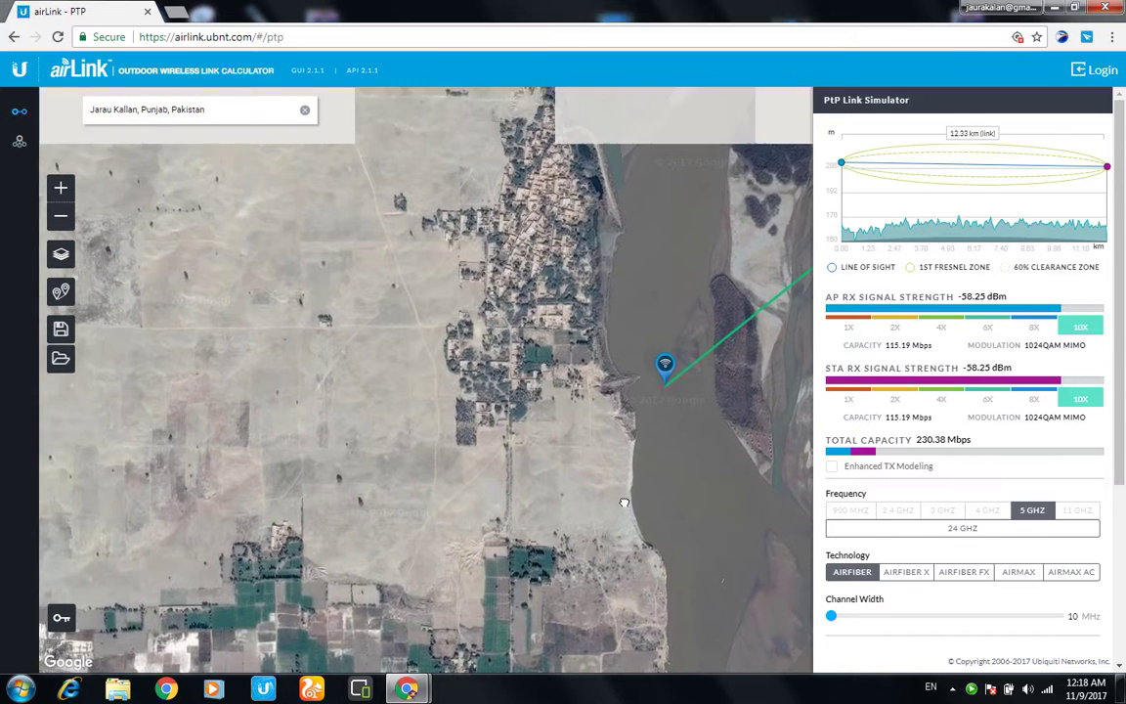
drag(567, 361, 565, 361)
mouse_move(565, 446)
mouse_down()
mouse_move(502, 356)
mouse_move(473, 283)
mouse_move(628, 418)
mouse_up()
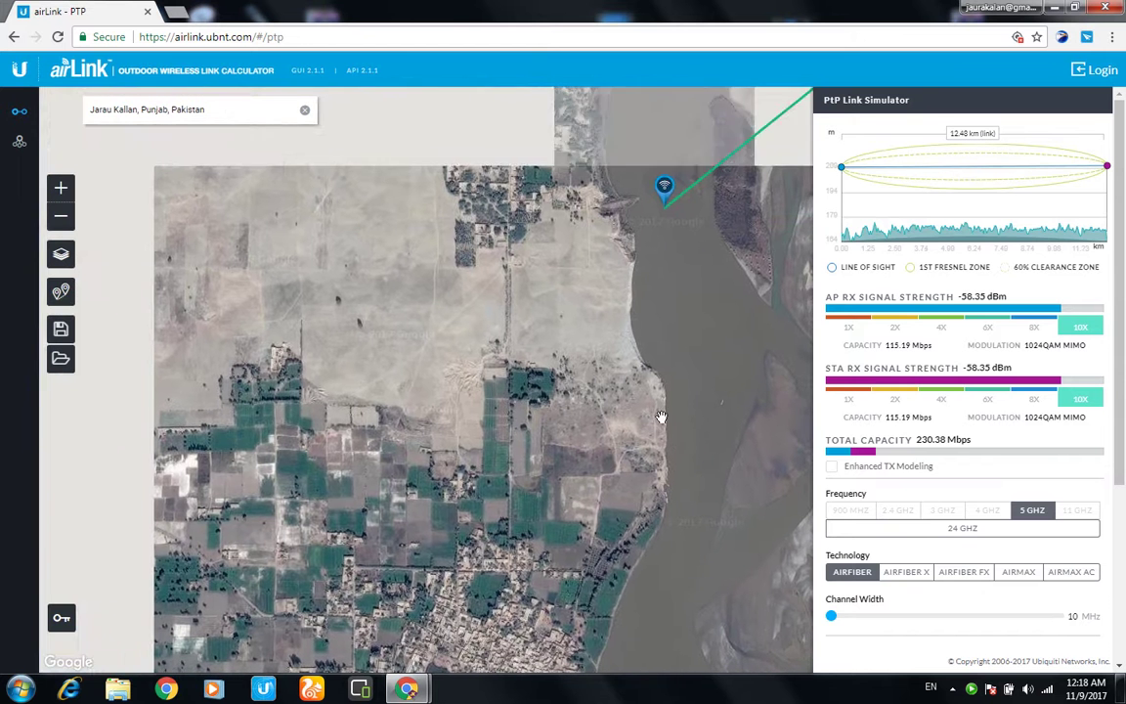
mouse_move(665, 188)
mouse_down()
mouse_move(523, 473)
mouse_move(533, 554)
mouse_up()
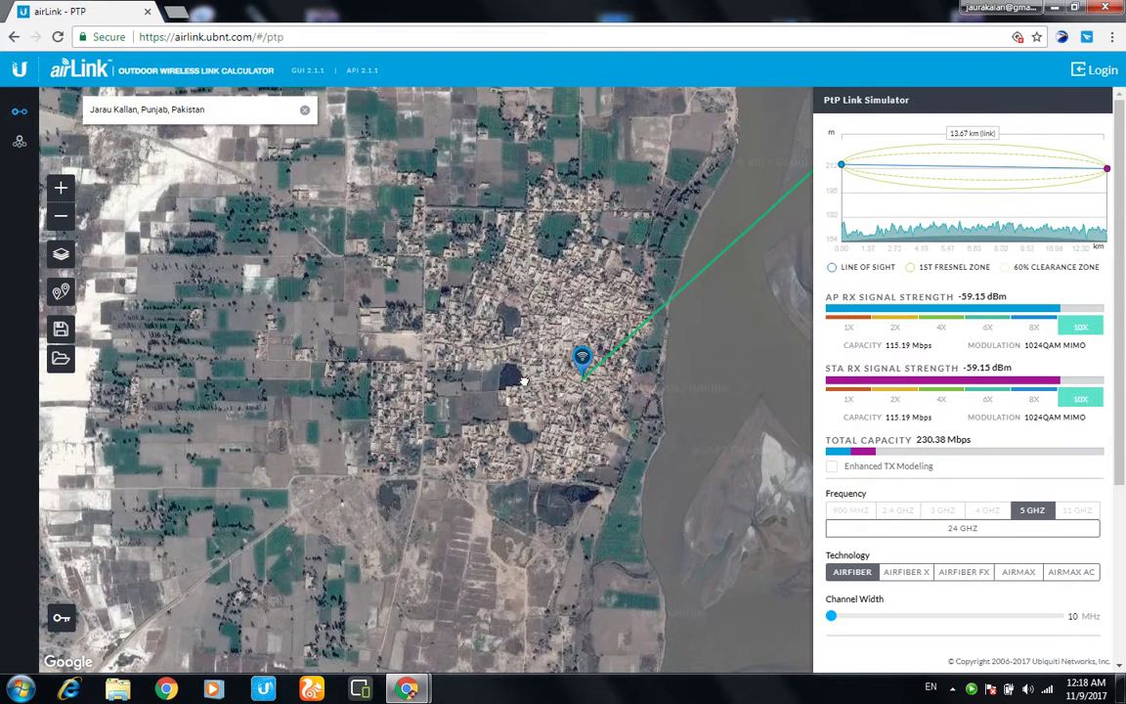
Fine-tune the access point marker's position among the village houses, making the link about 13.65 km long.
scroll(523, 378, up, 1)
scroll(590, 357, up, 1)
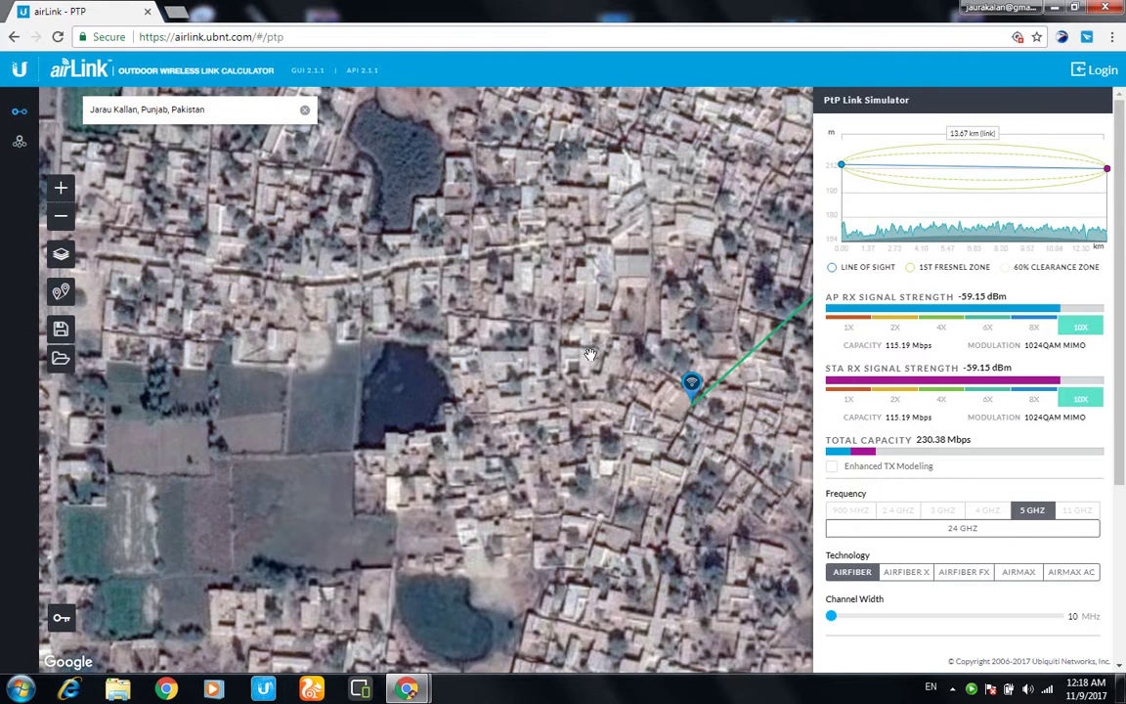
mouse_move(697, 391)
mouse_down()
mouse_move(671, 303)
mouse_move(674, 329)
mouse_up()
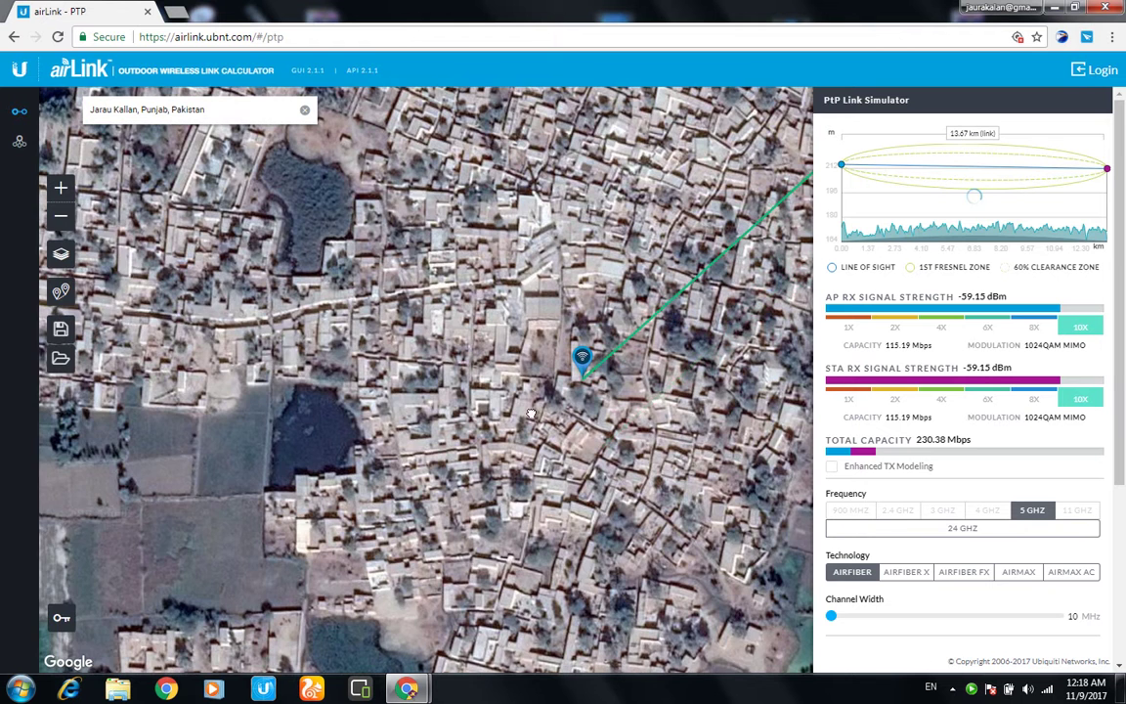
drag(601, 388, 521, 414)
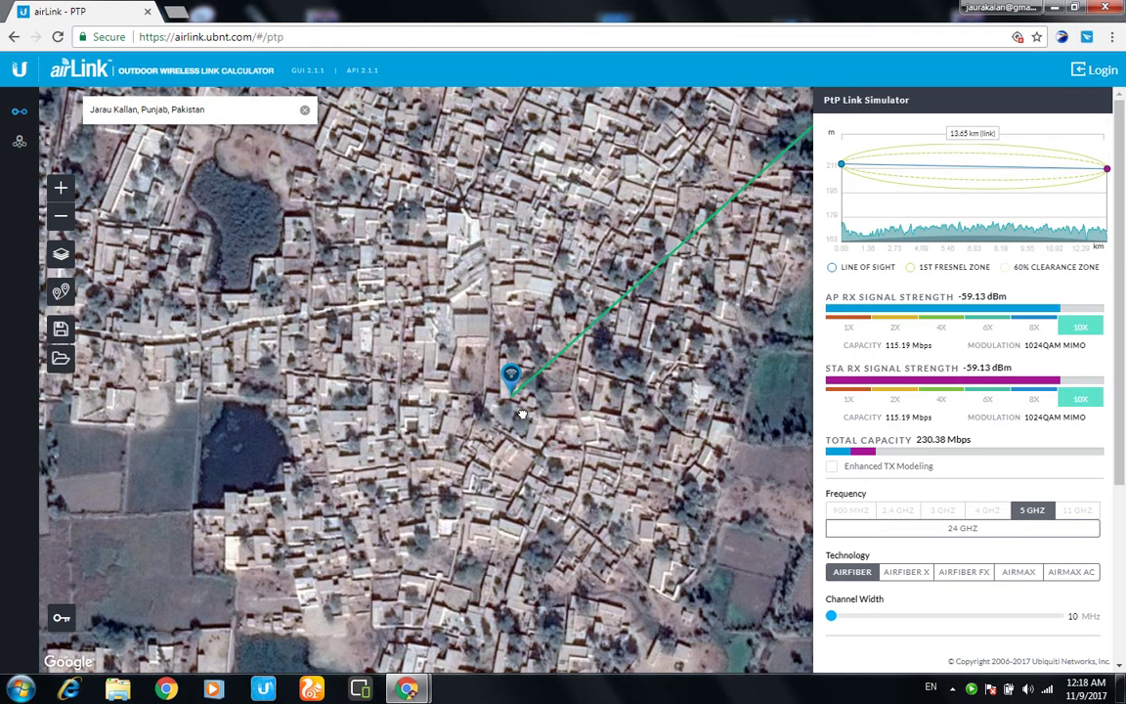
scroll(522, 414, up, 1)
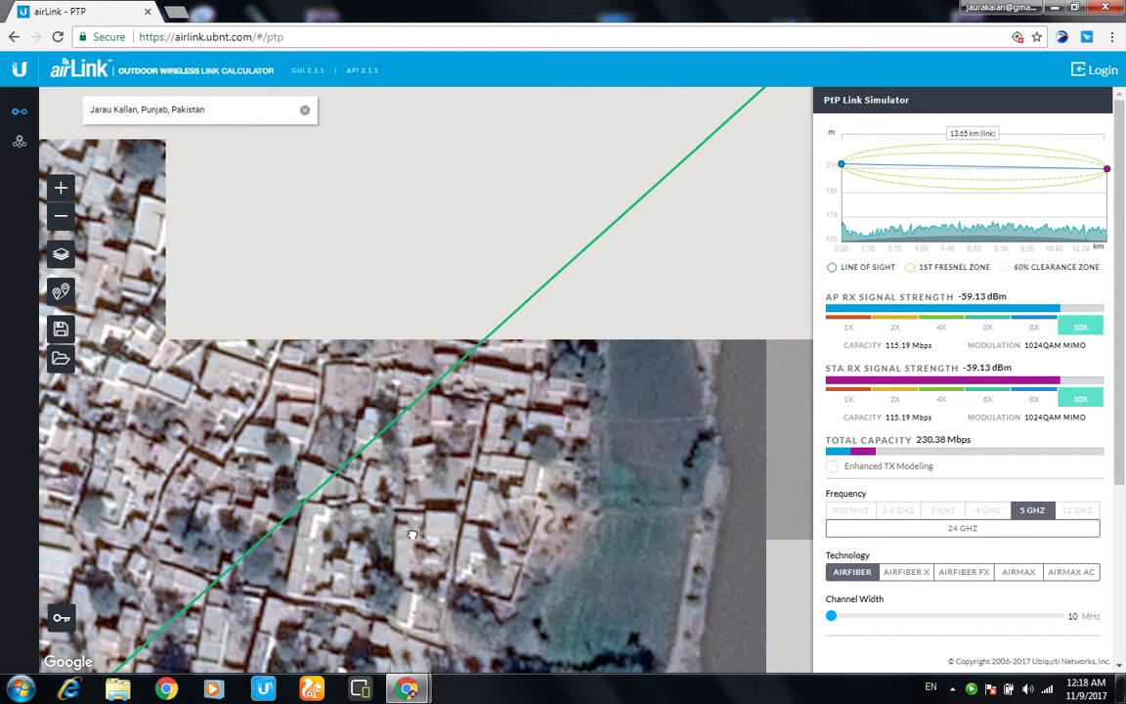
Move the station marker northwest across the railway line into the dense city blocks, making the link about 13.56 km long.
click(74, 226)
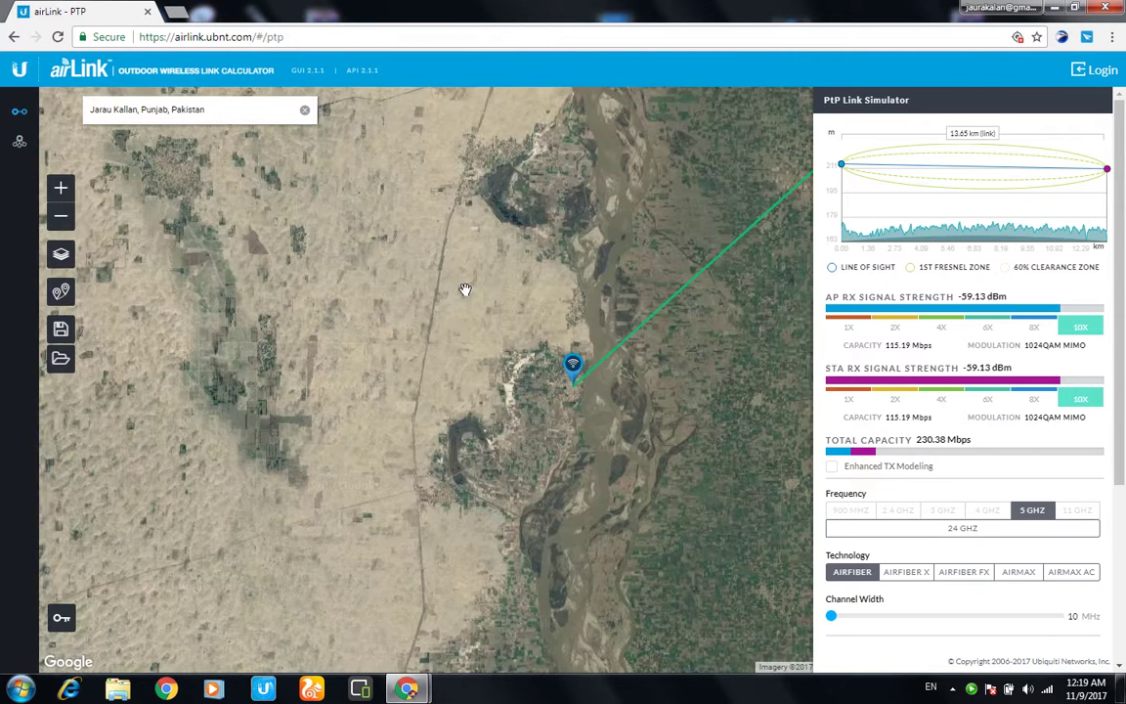
drag(468, 294, 235, 381)
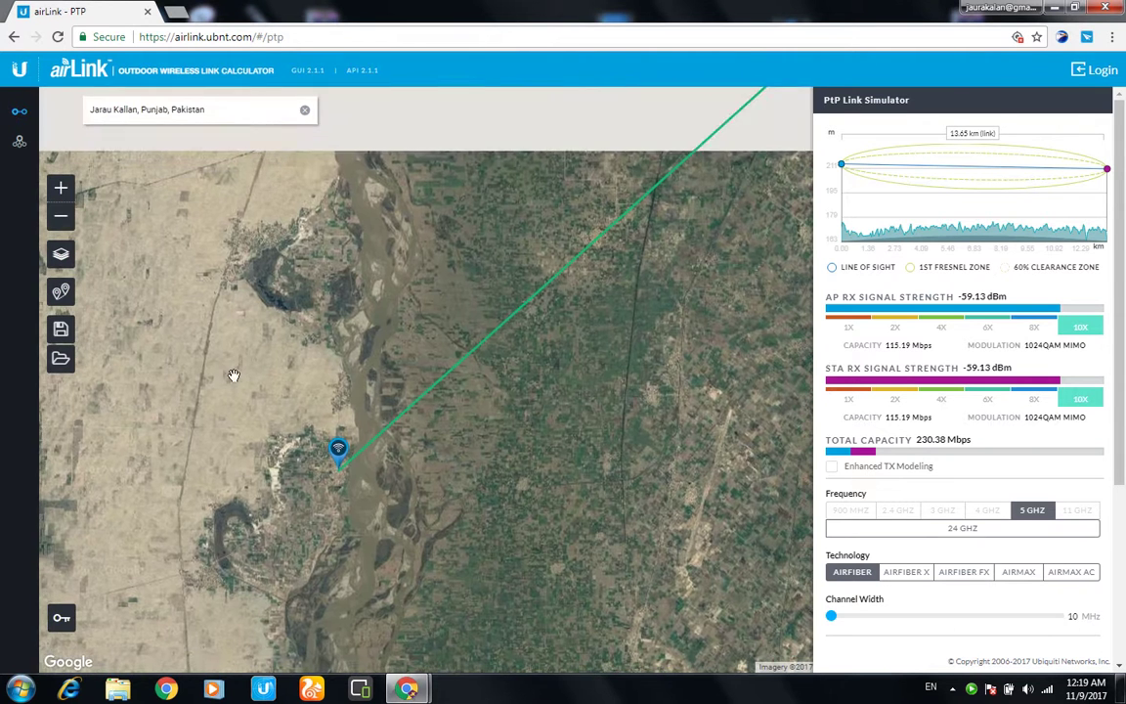
click(70, 223)
click(65, 217)
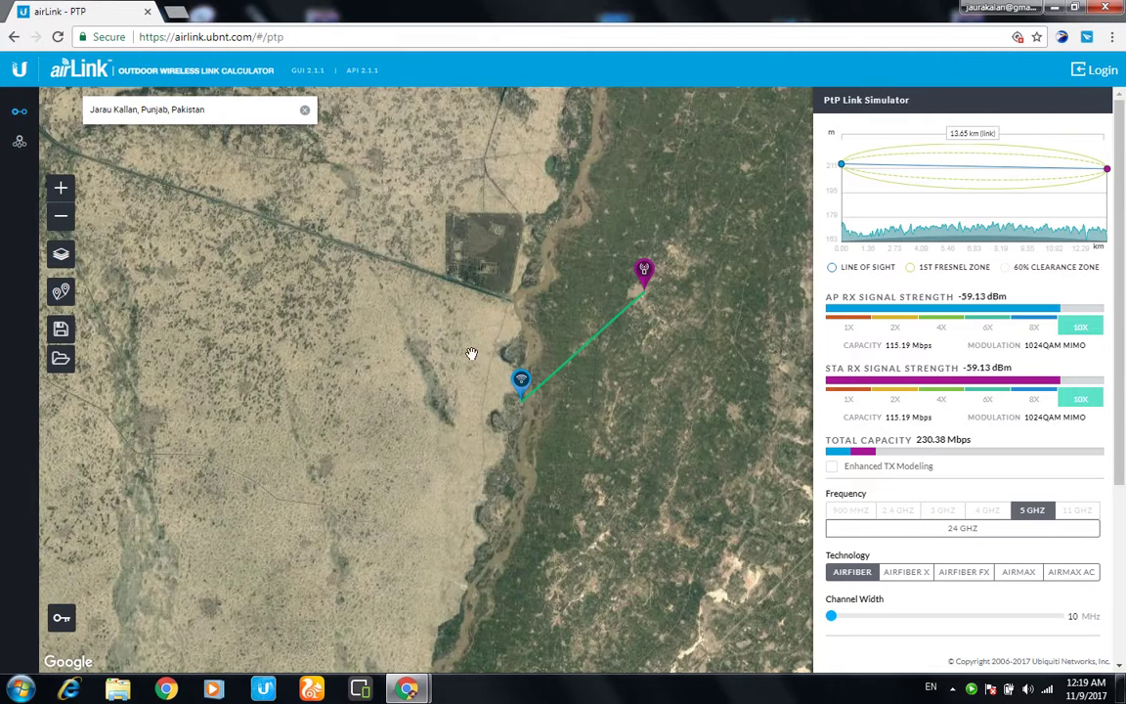
scroll(652, 300, up, 1)
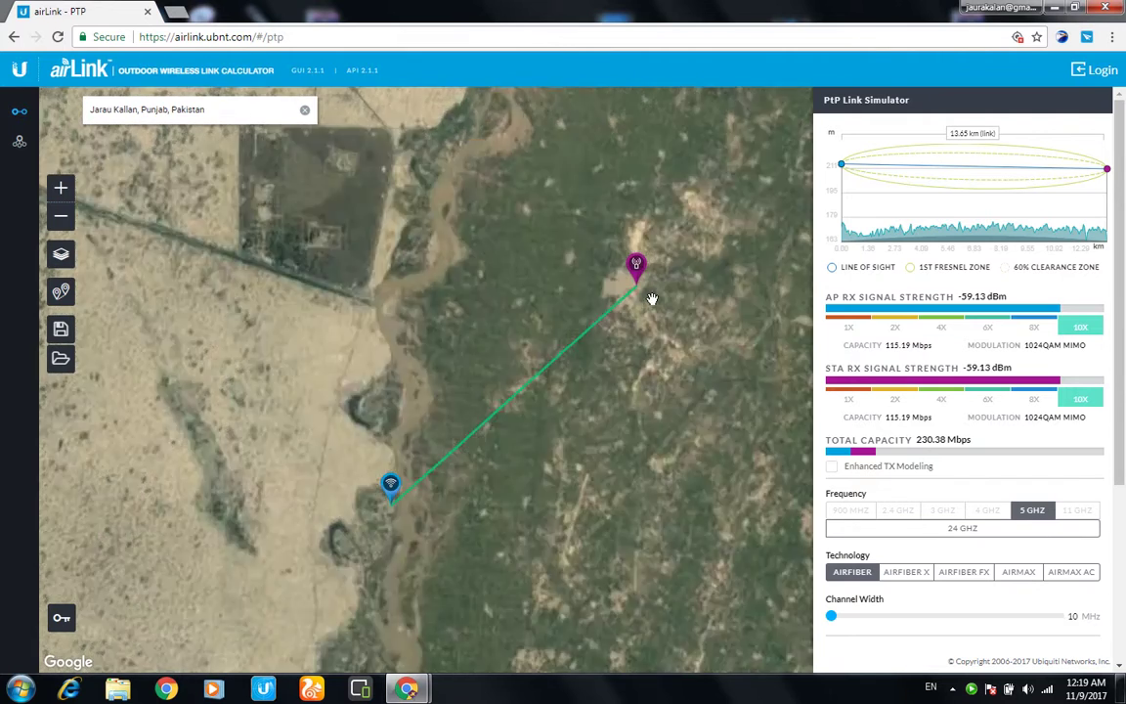
scroll(648, 296, up, 1)
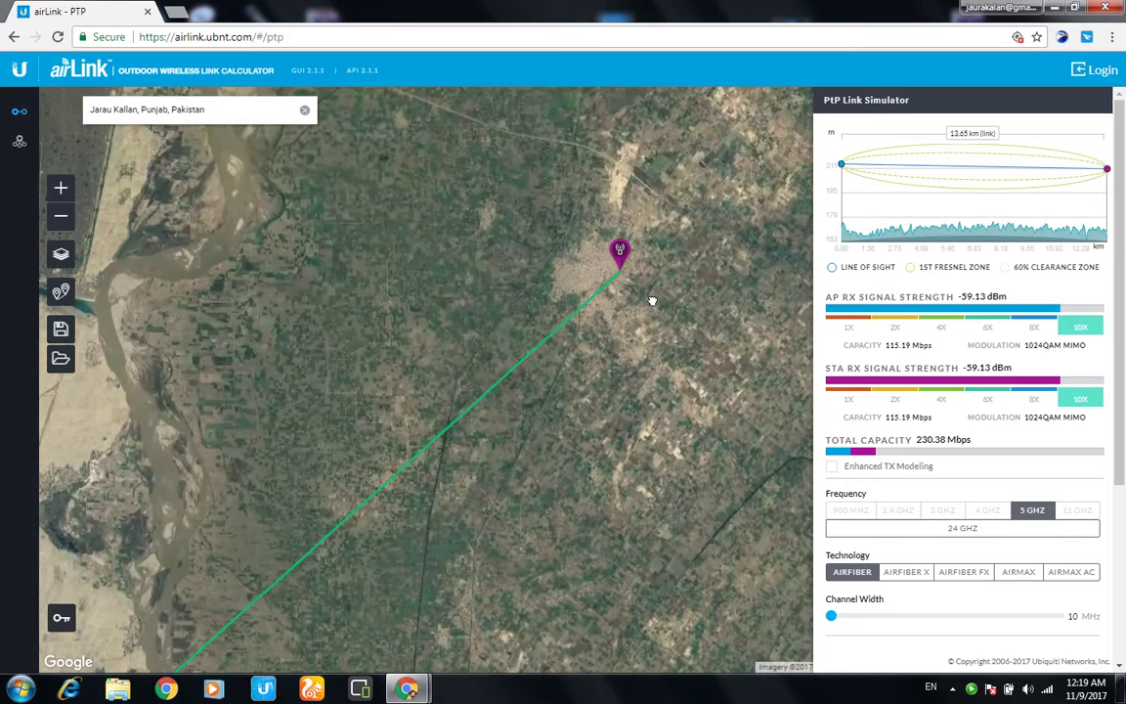
scroll(648, 296, up, 1)
scroll(543, 216, up, 1)
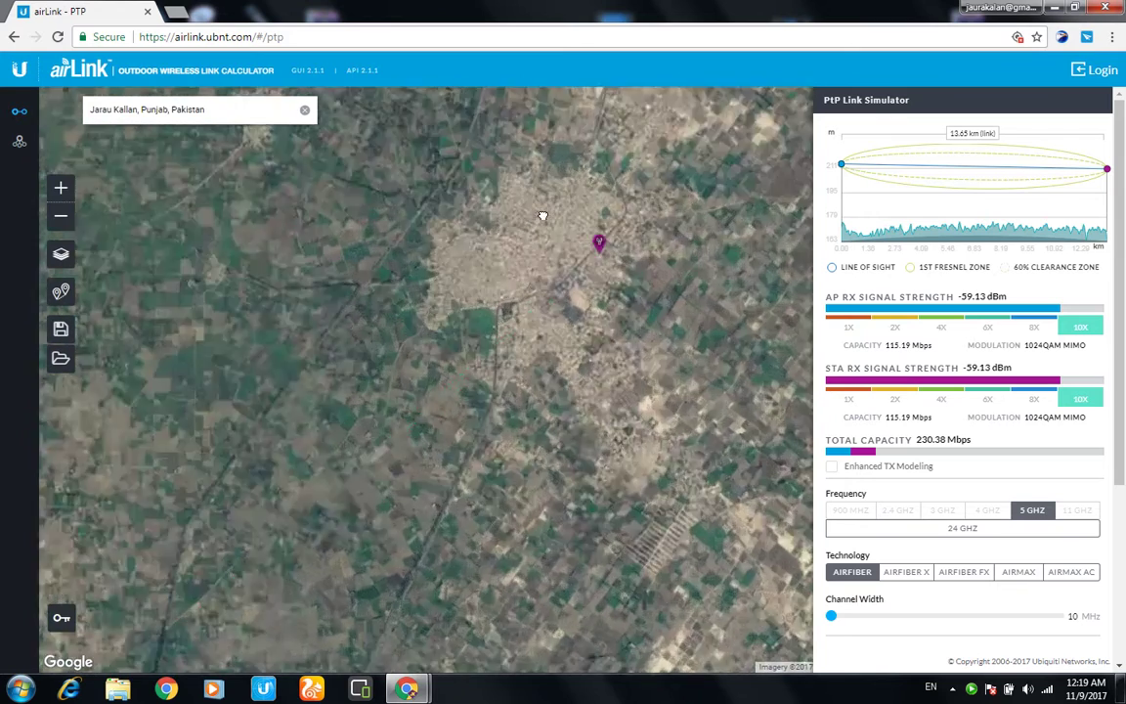
scroll(594, 257, up, 1)
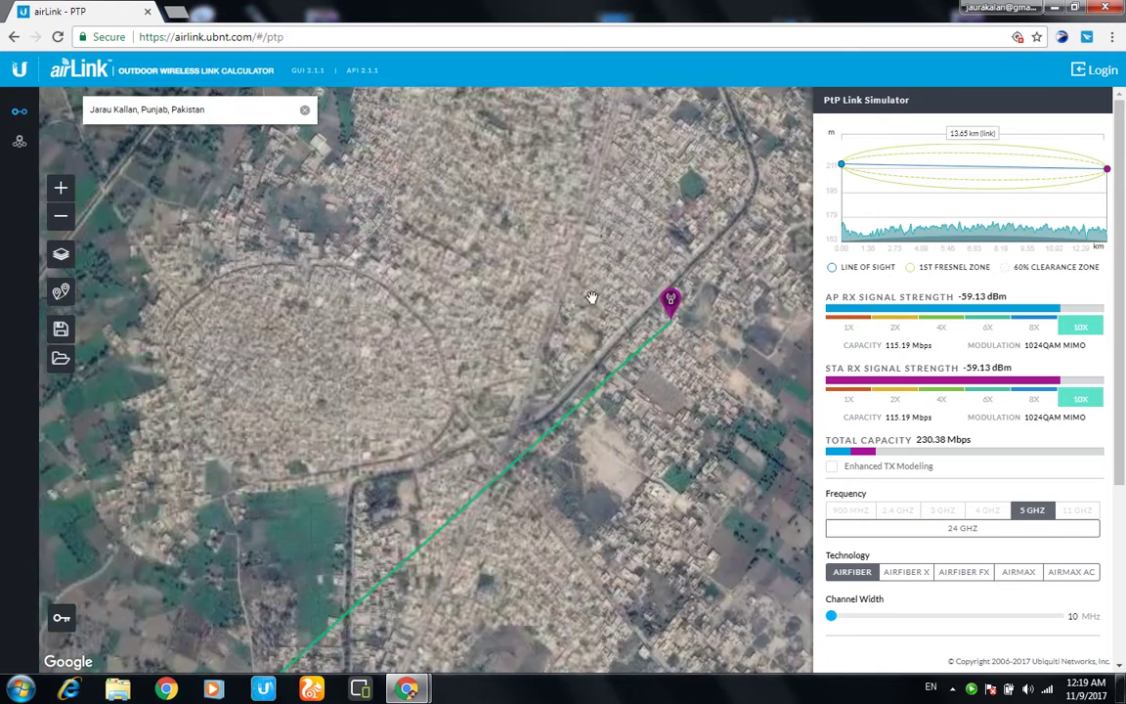
scroll(667, 304, up, 1)
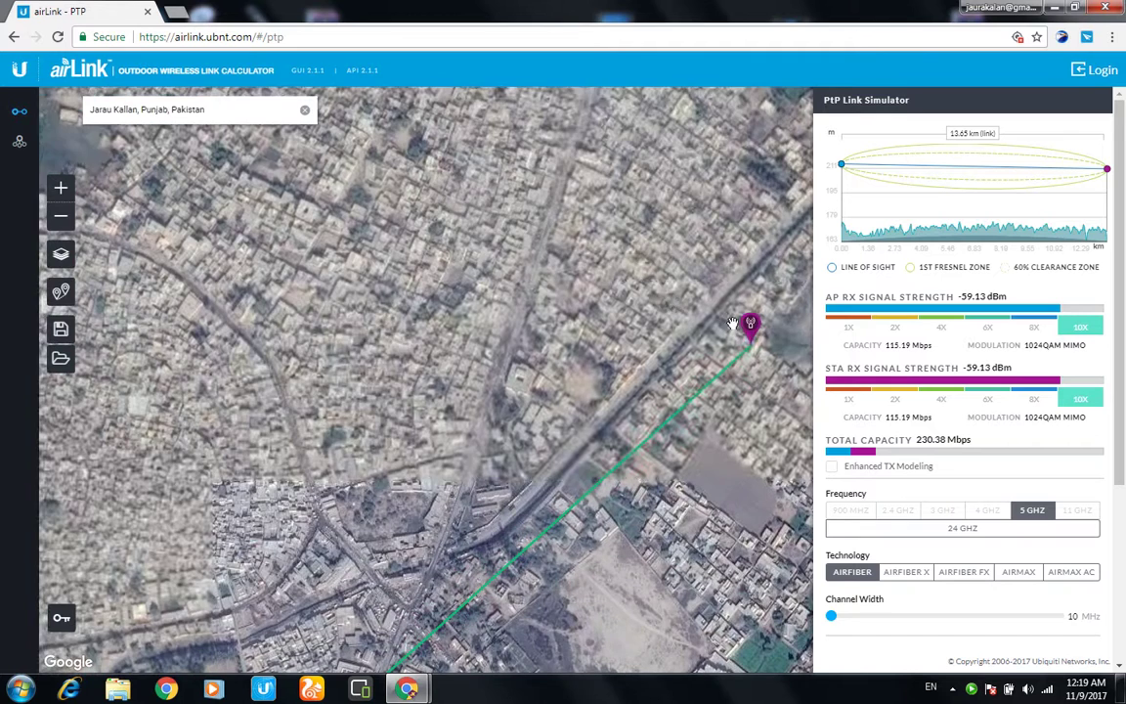
drag(749, 325, 583, 253)
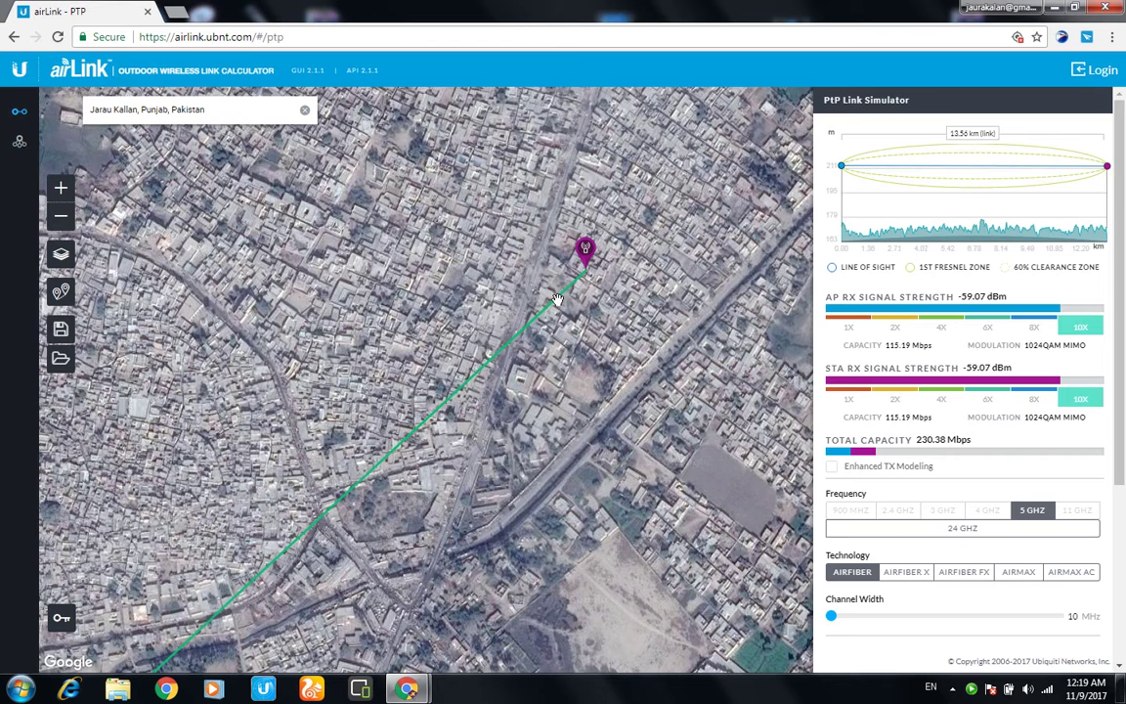
scroll(557, 301, up, 1)
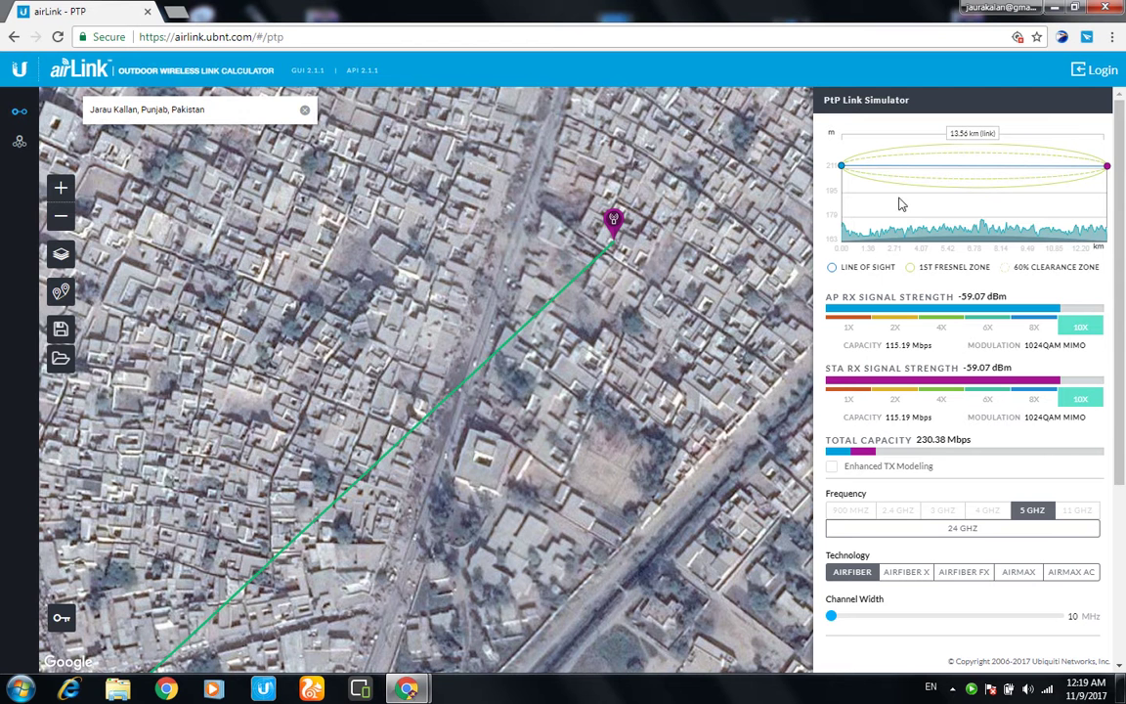
drag(742, 413, 727, 313)
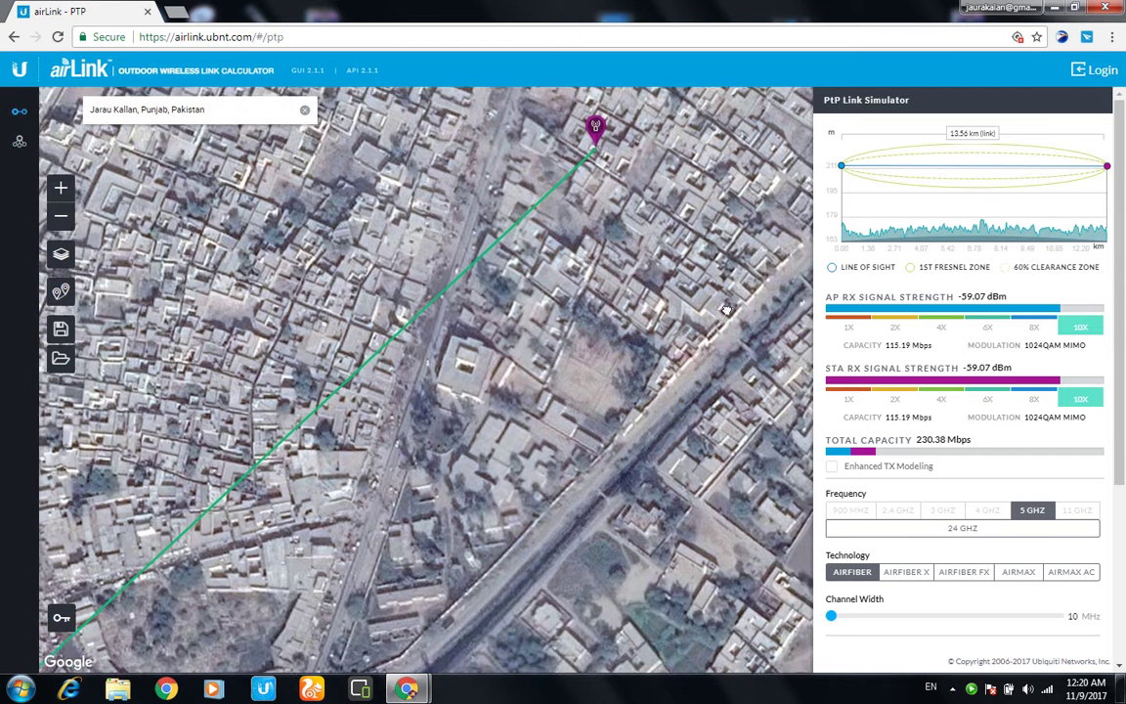
Switch the link technology to AIRMAX and set the station's antenna gain to 25dBi.
drag(1116, 318, 1124, 518)
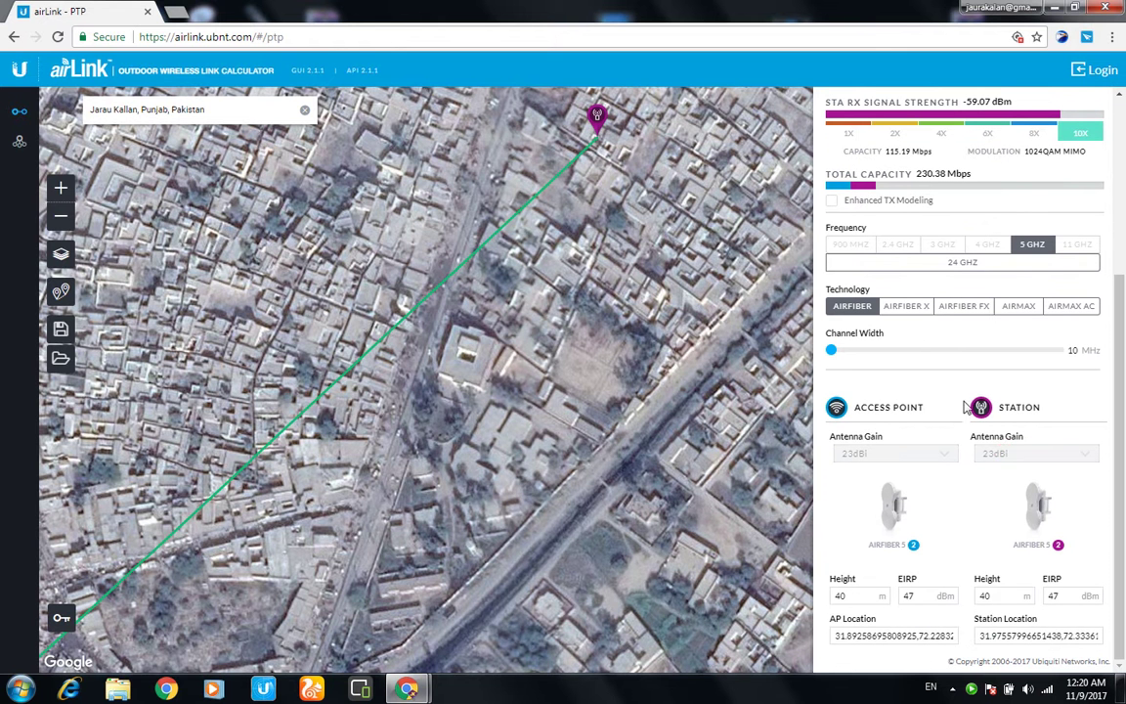
click(1020, 308)
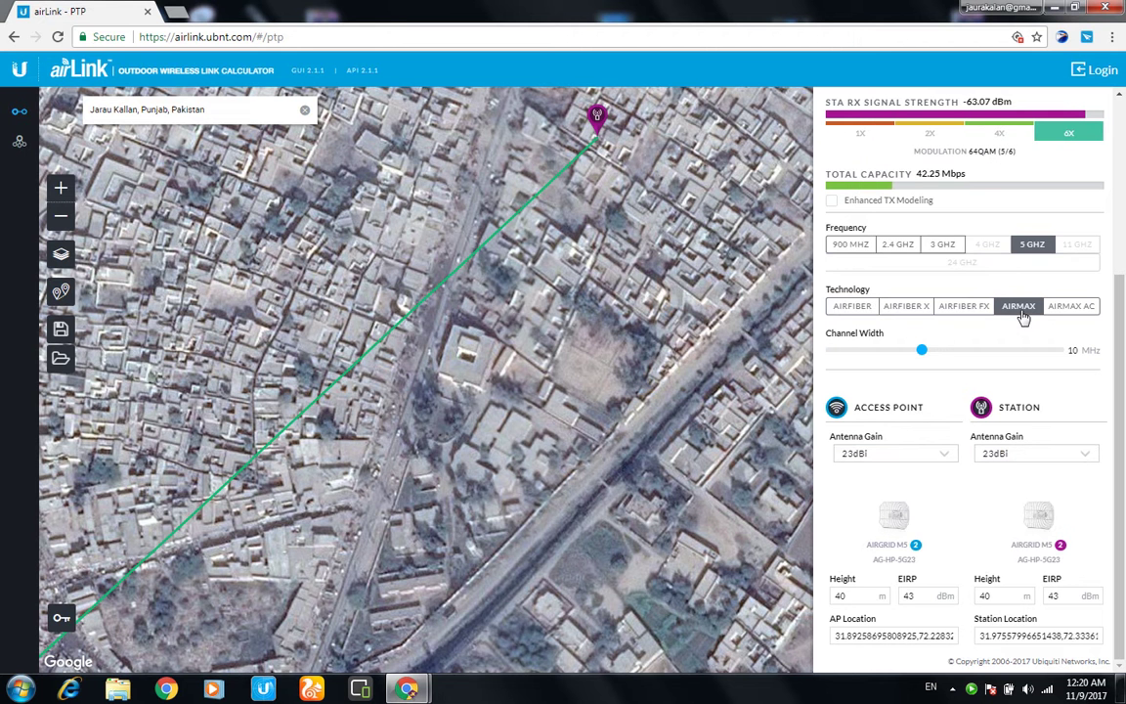
click(1085, 456)
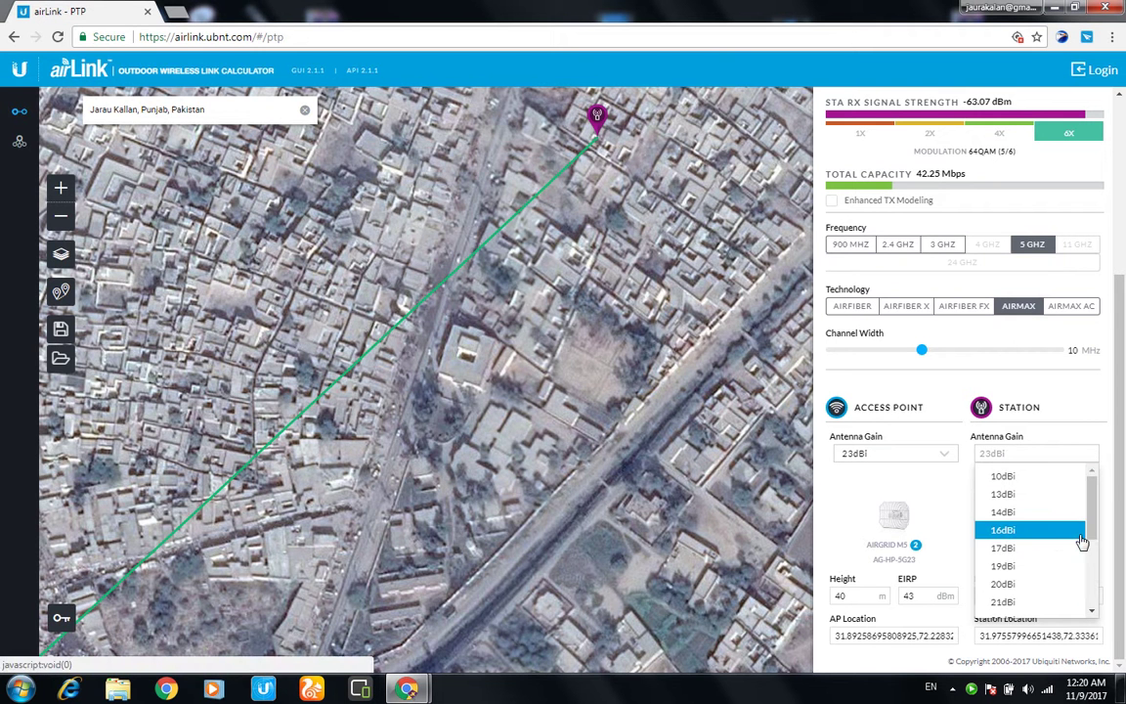
scroll(1091, 549, down, 1)
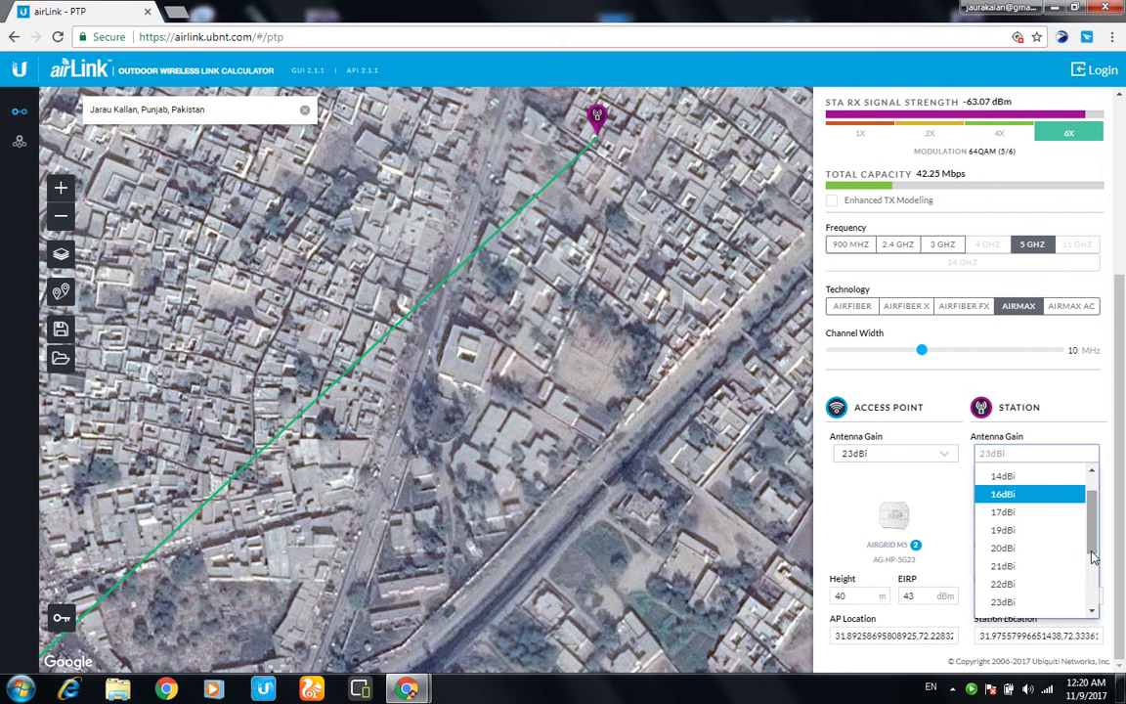
scroll(1091, 552, down, 1)
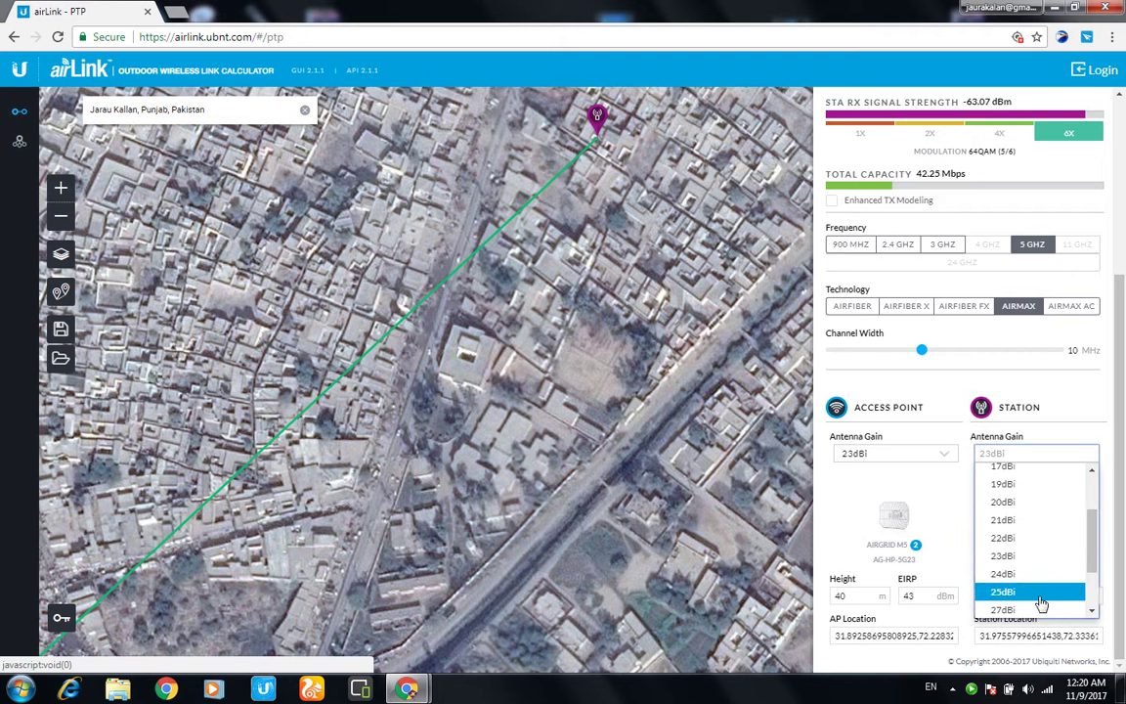
click(1041, 592)
Set the access point's antenna gain to 25dBi and choose the PowerBeam M5 400 device for both ends.
click(1071, 546)
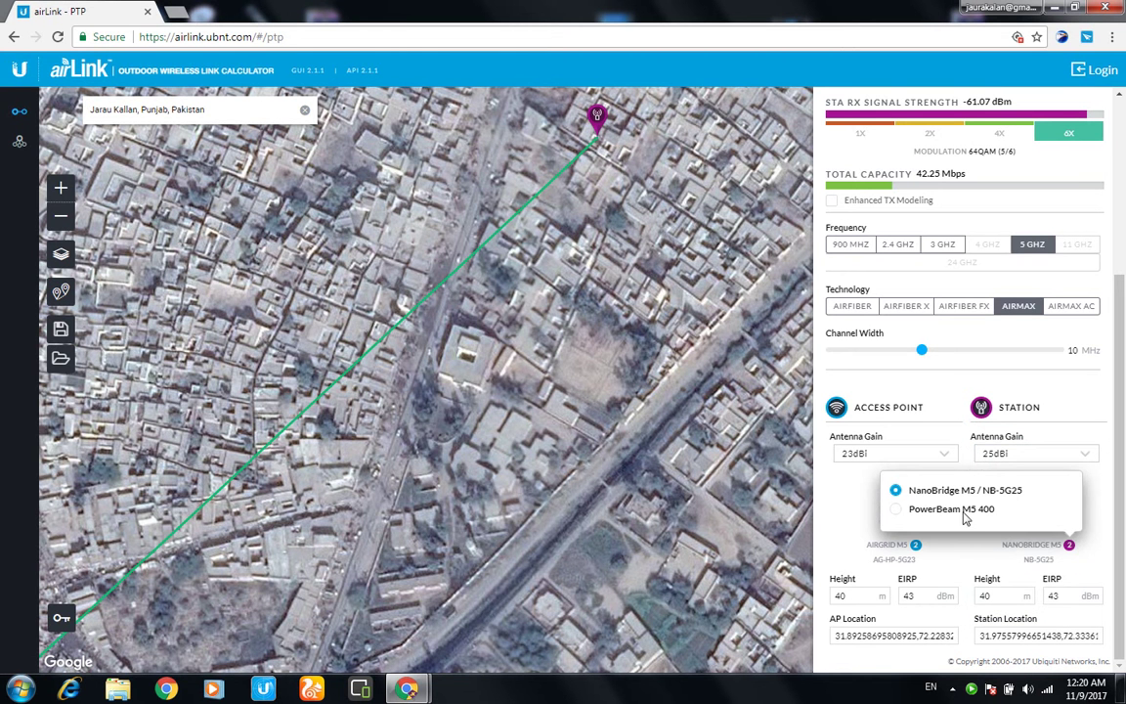
click(899, 512)
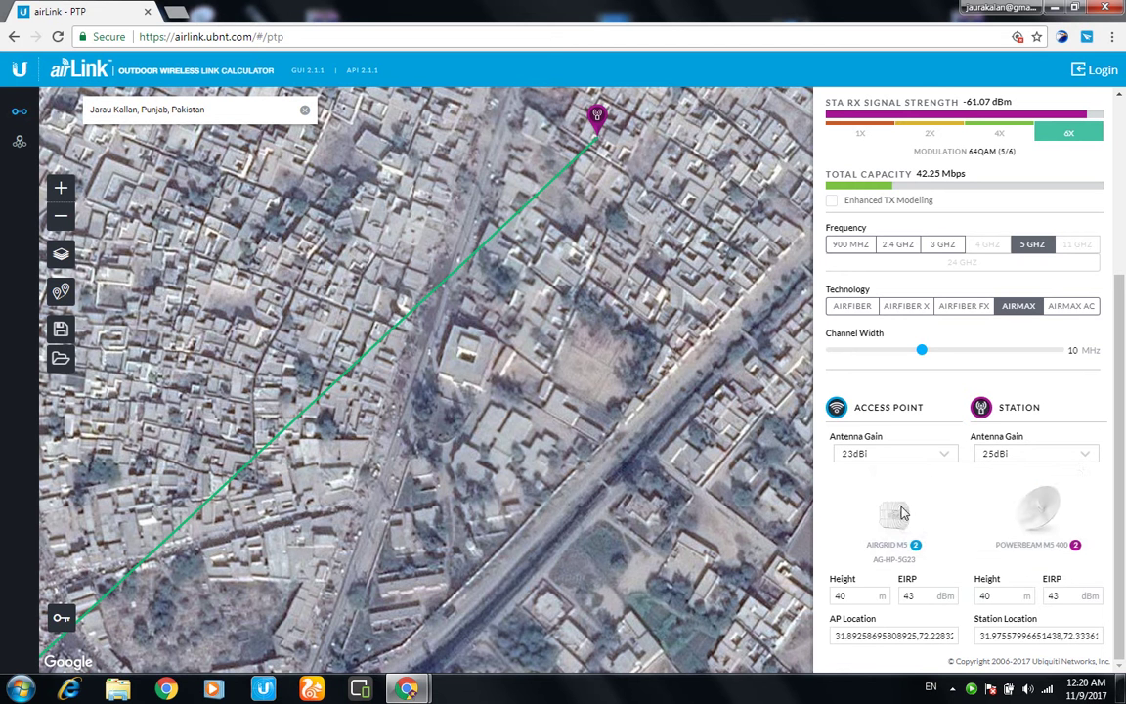
click(945, 462)
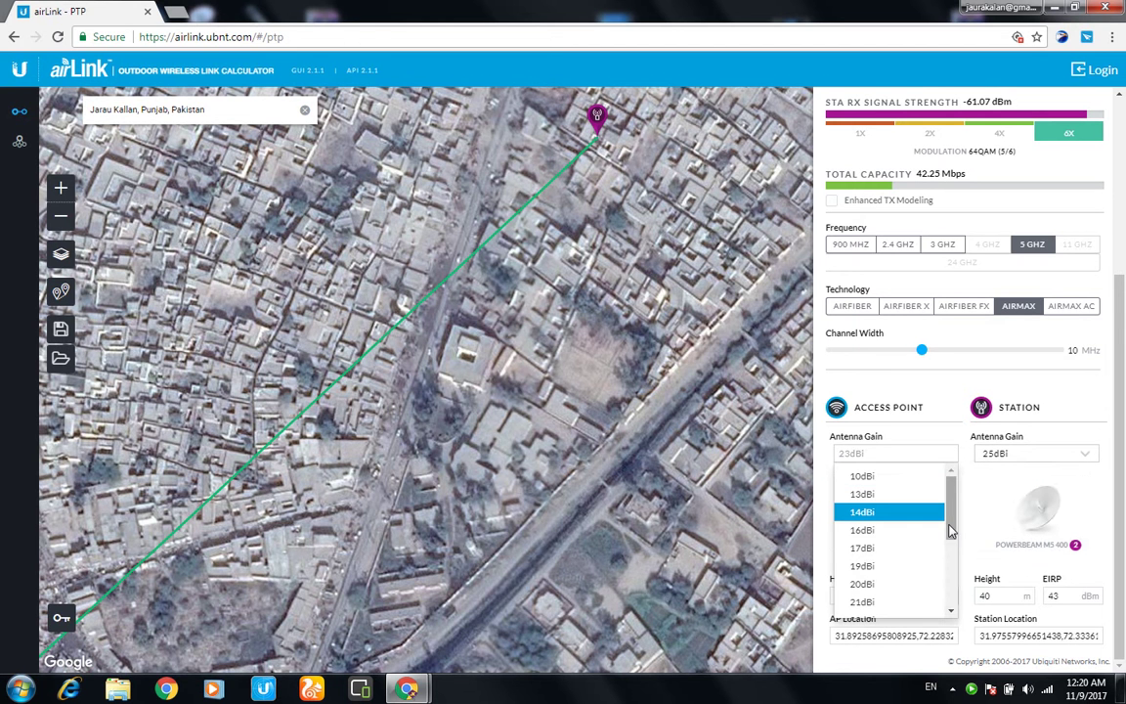
drag(948, 528, 951, 564)
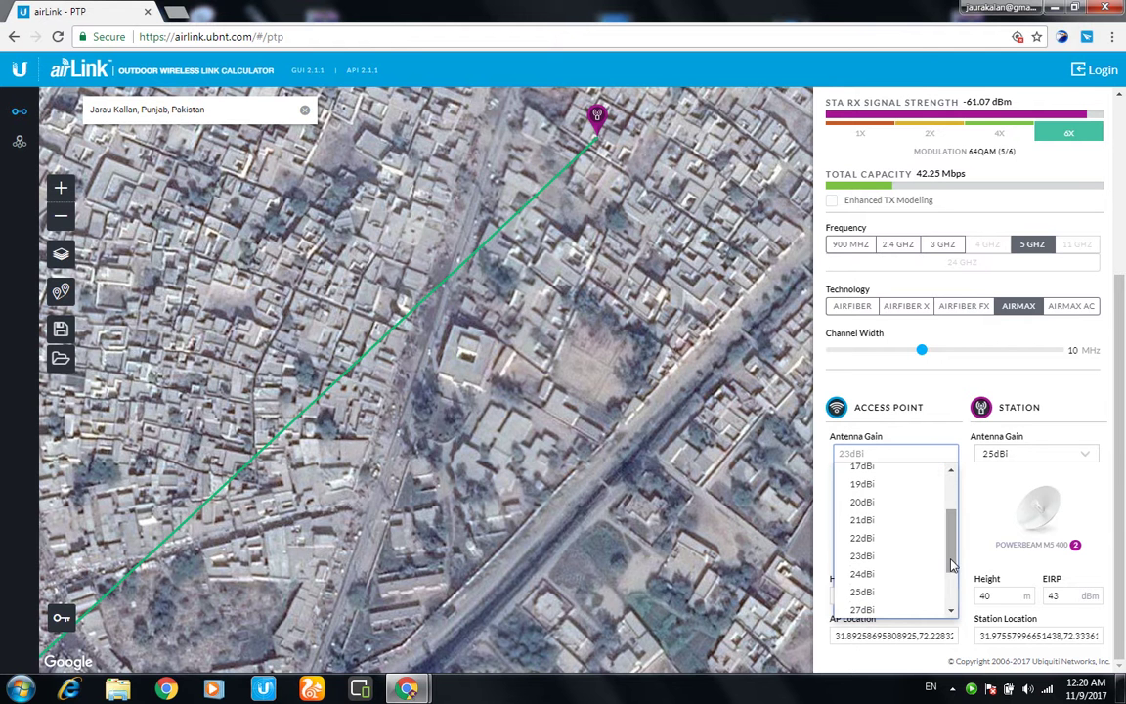
click(891, 592)
click(893, 510)
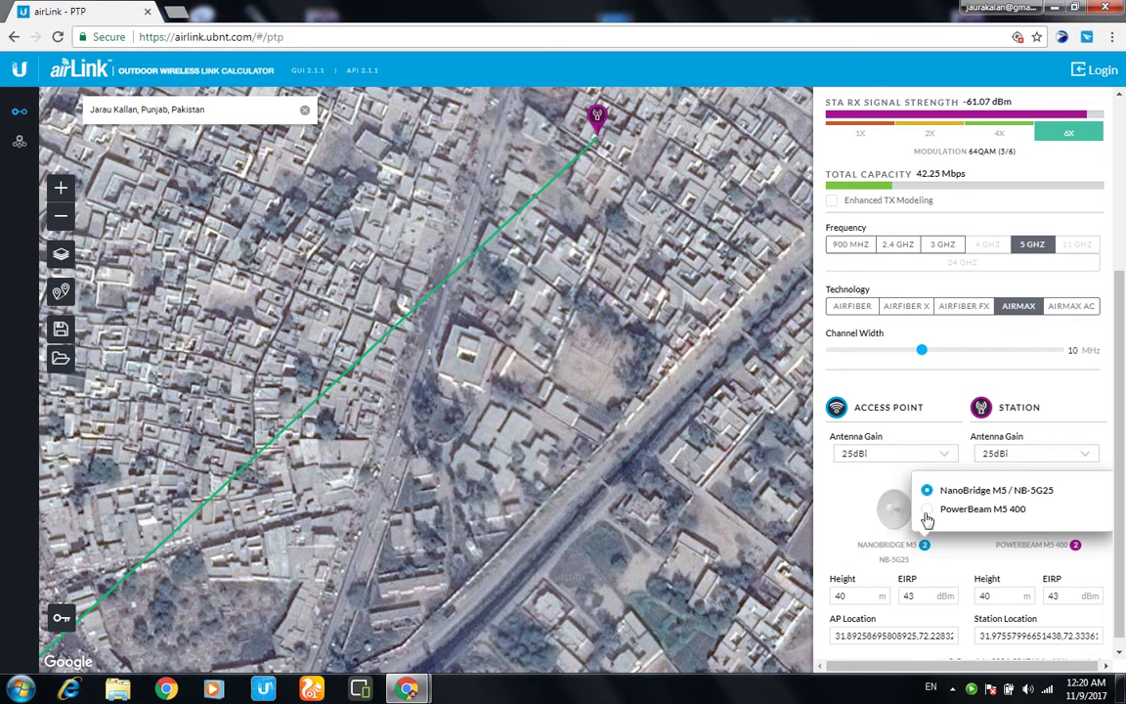
click(926, 513)
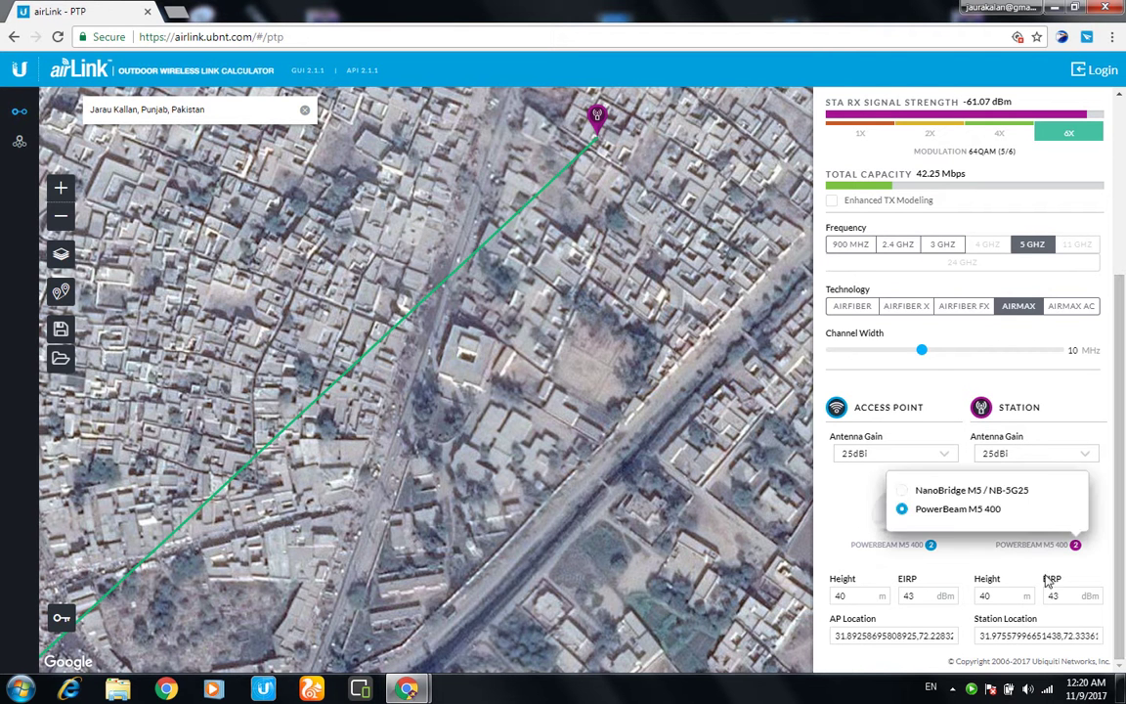
Set the station and access point heights to 20 m each and switch the link frequency to 5 GHz.
click(1017, 600)
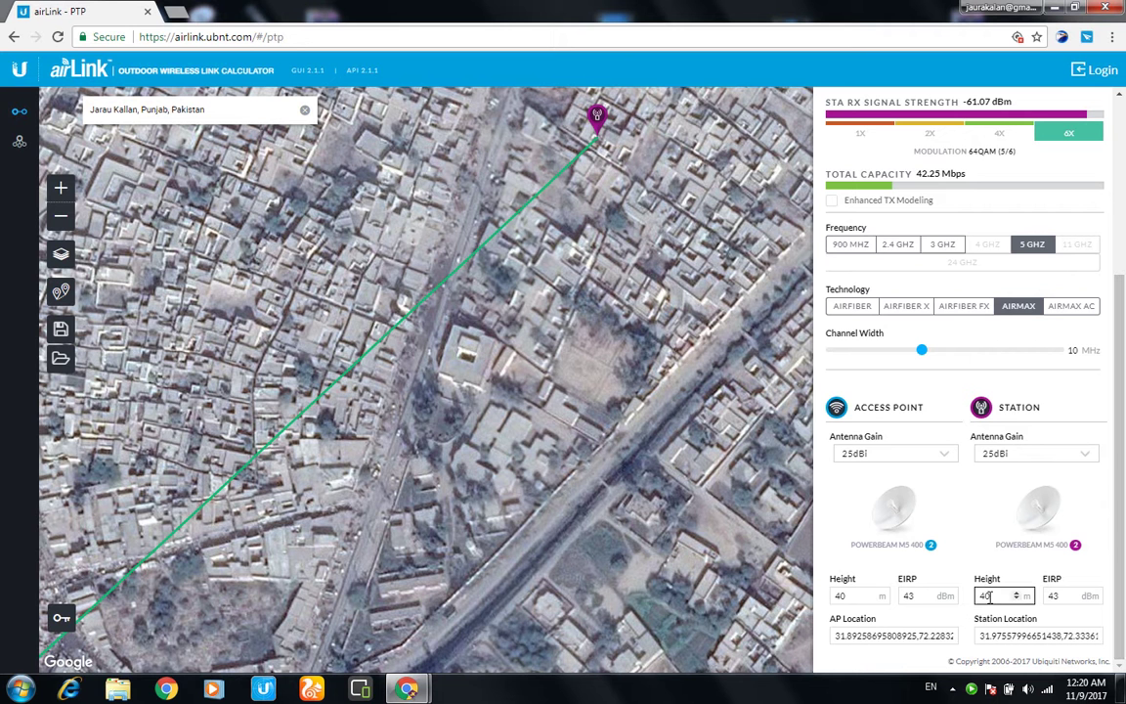
double_click(984, 598)
text(20)
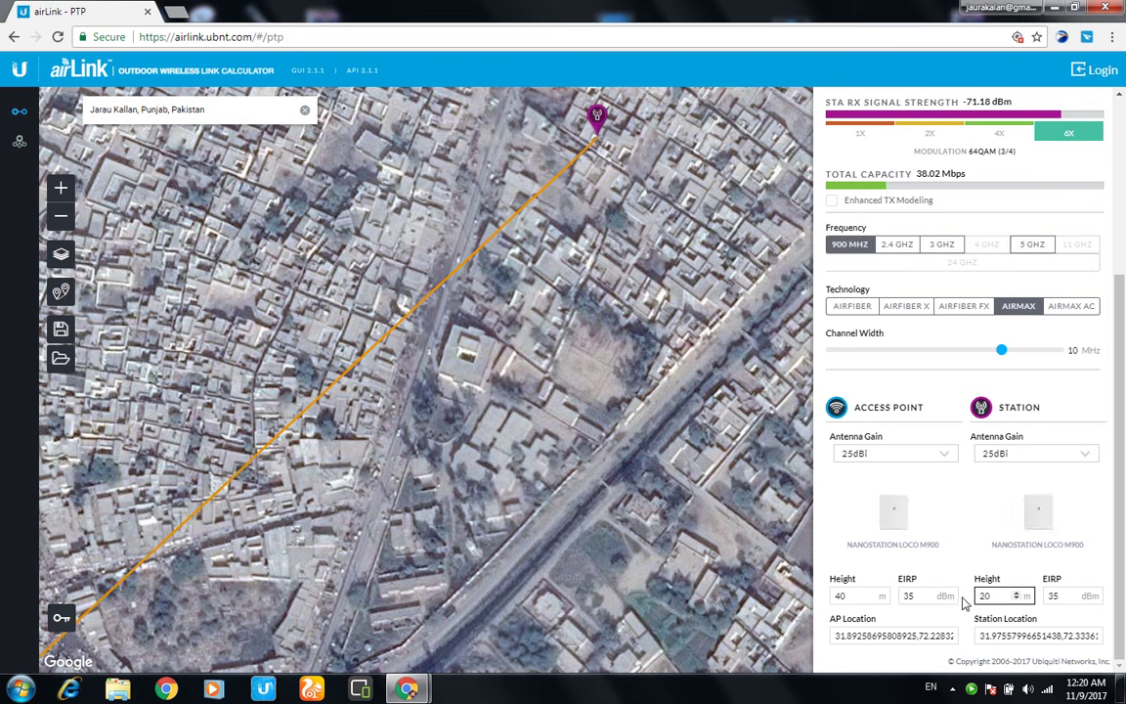
click(856, 598)
double_click(856, 598)
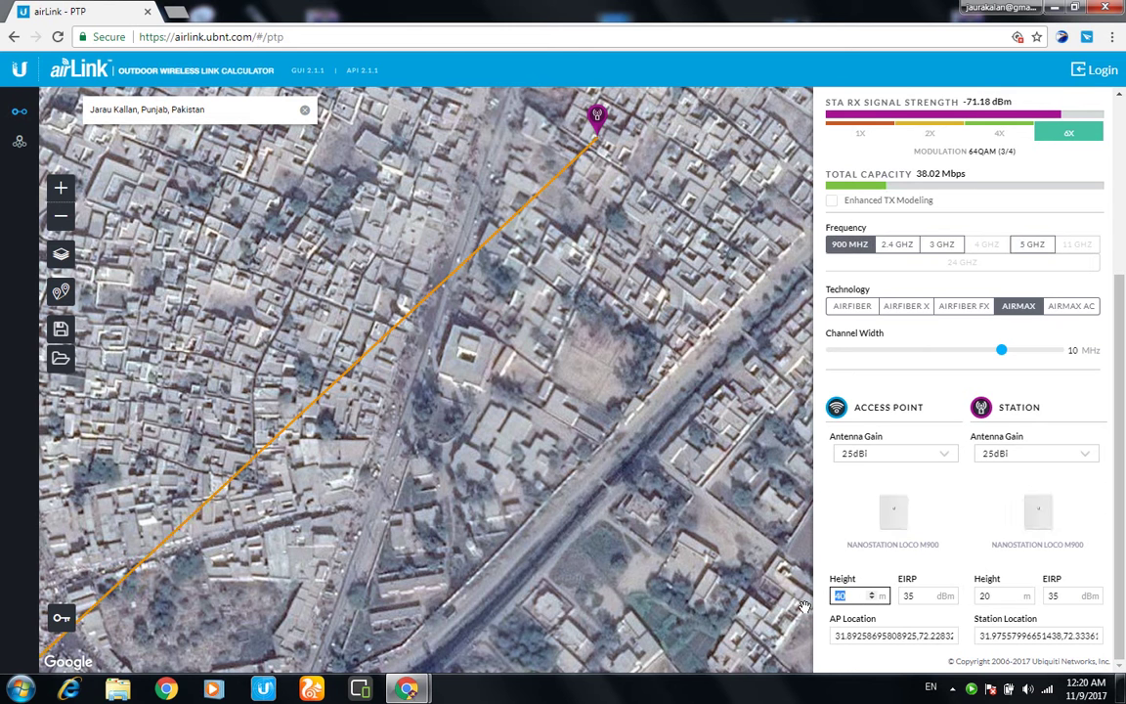
text(2)
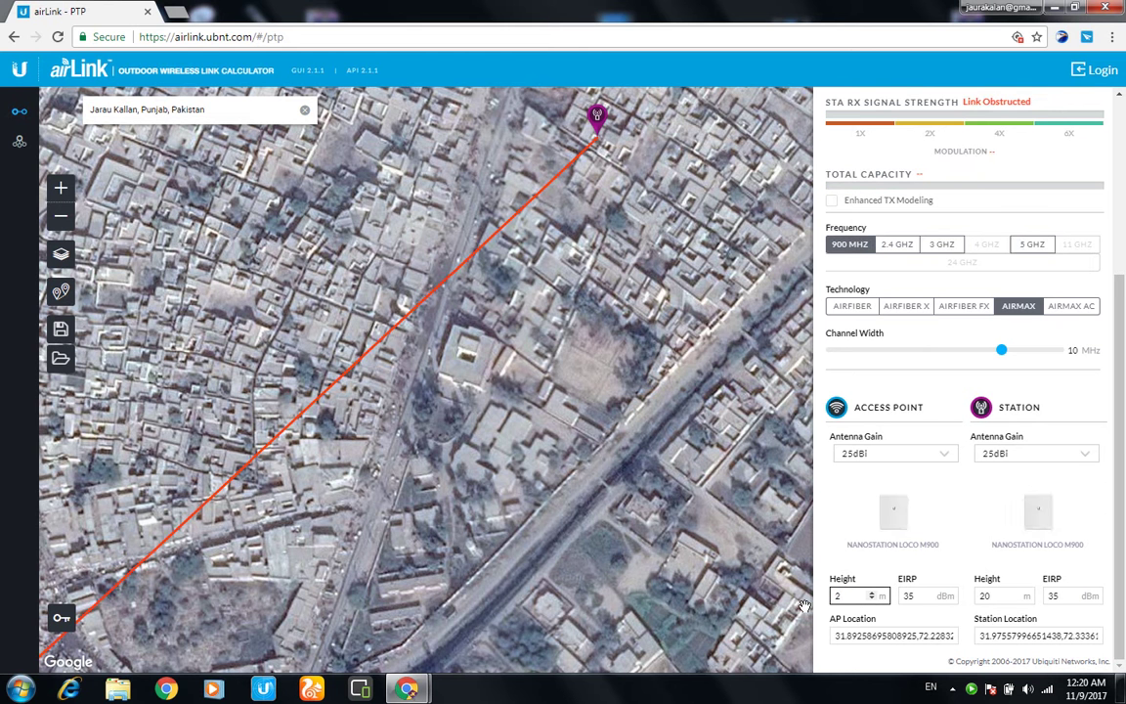
text(0)
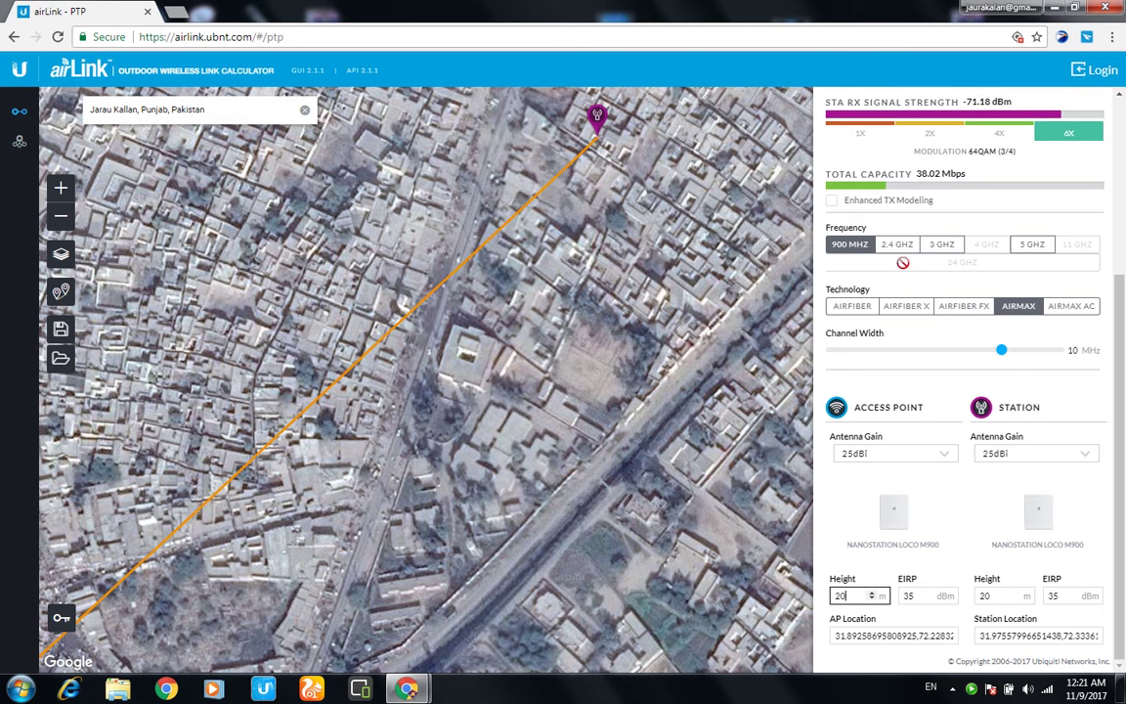
click(1033, 246)
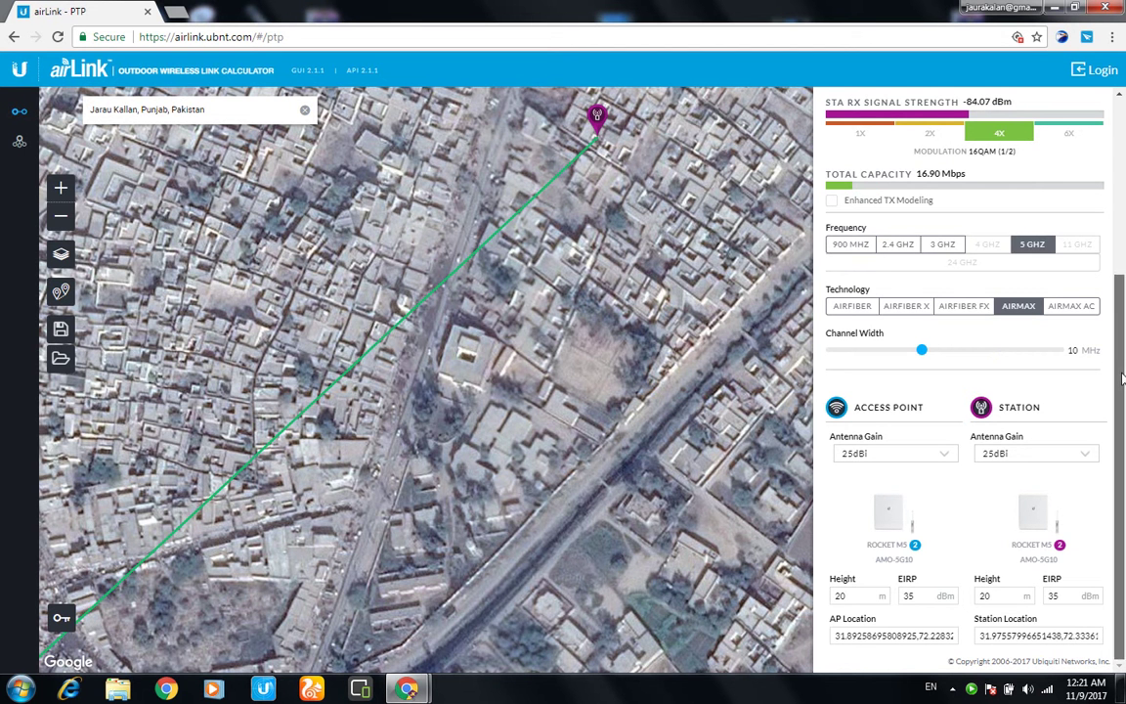
click(1085, 456)
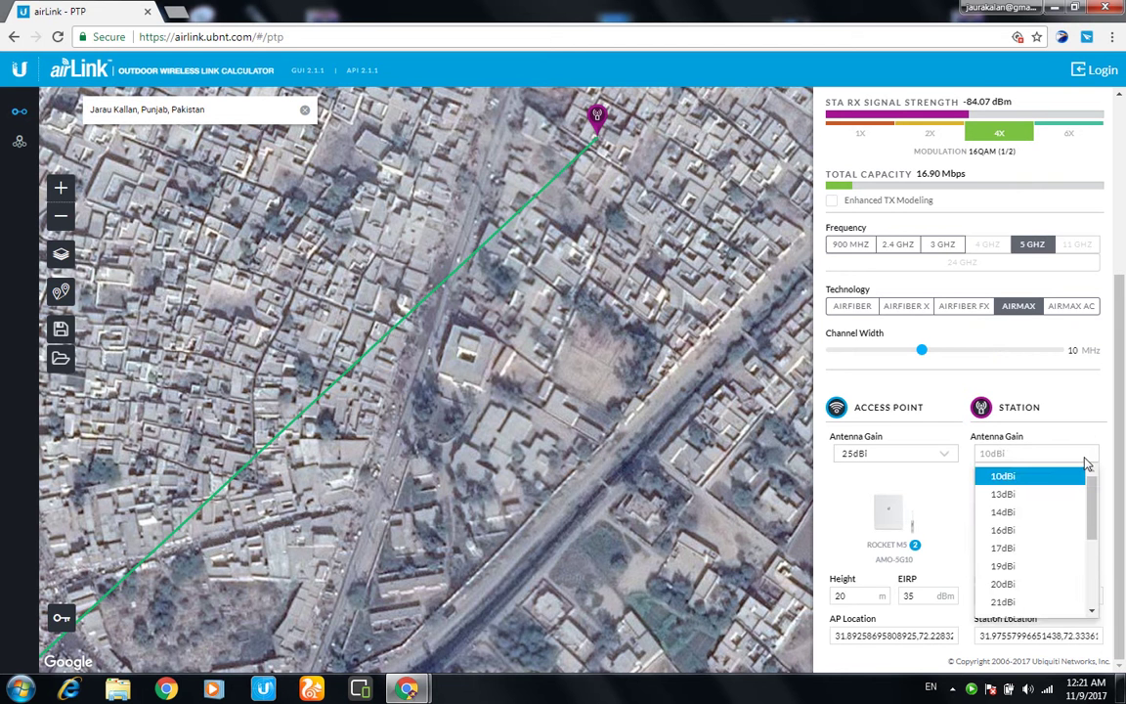
drag(1093, 502, 1092, 523)
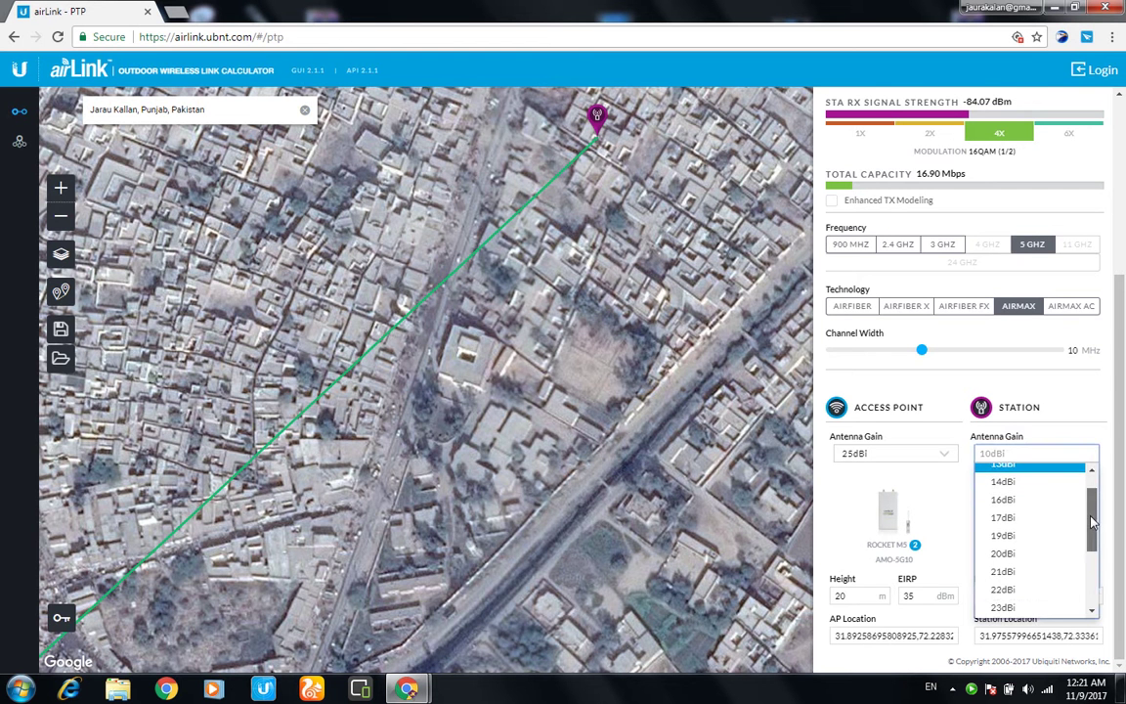
click(1072, 537)
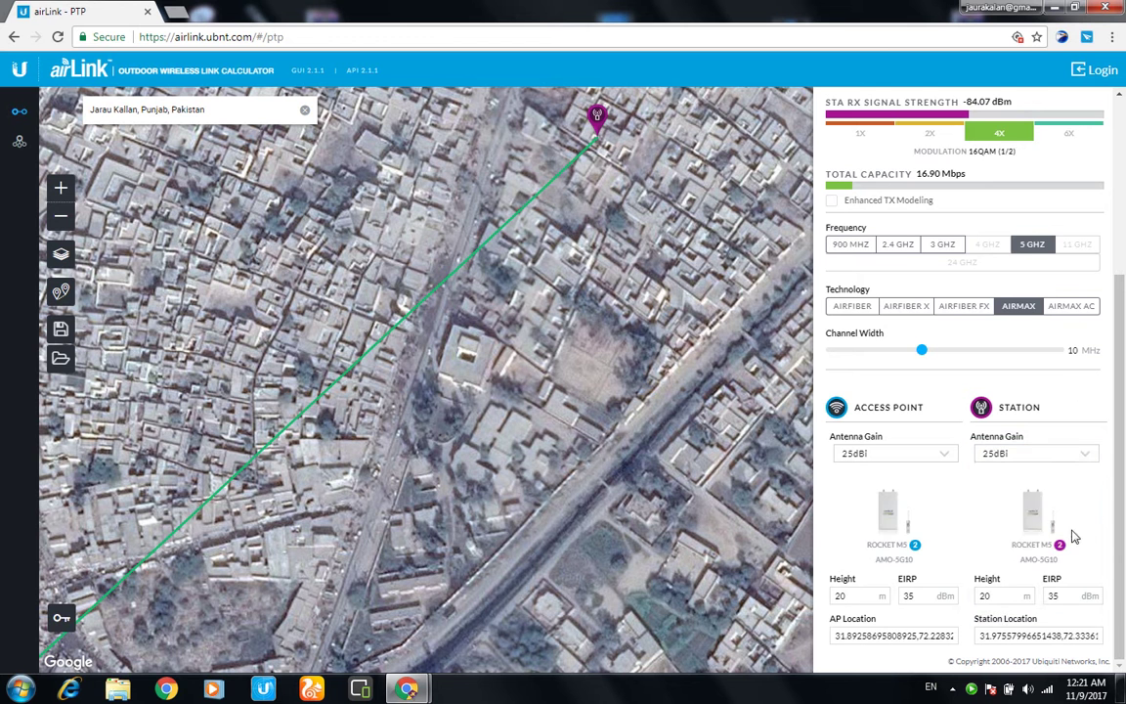
click(1059, 546)
Set the station's antenna gain to 25dBi and select PowerBeam M5 400 as its device.
click(1083, 461)
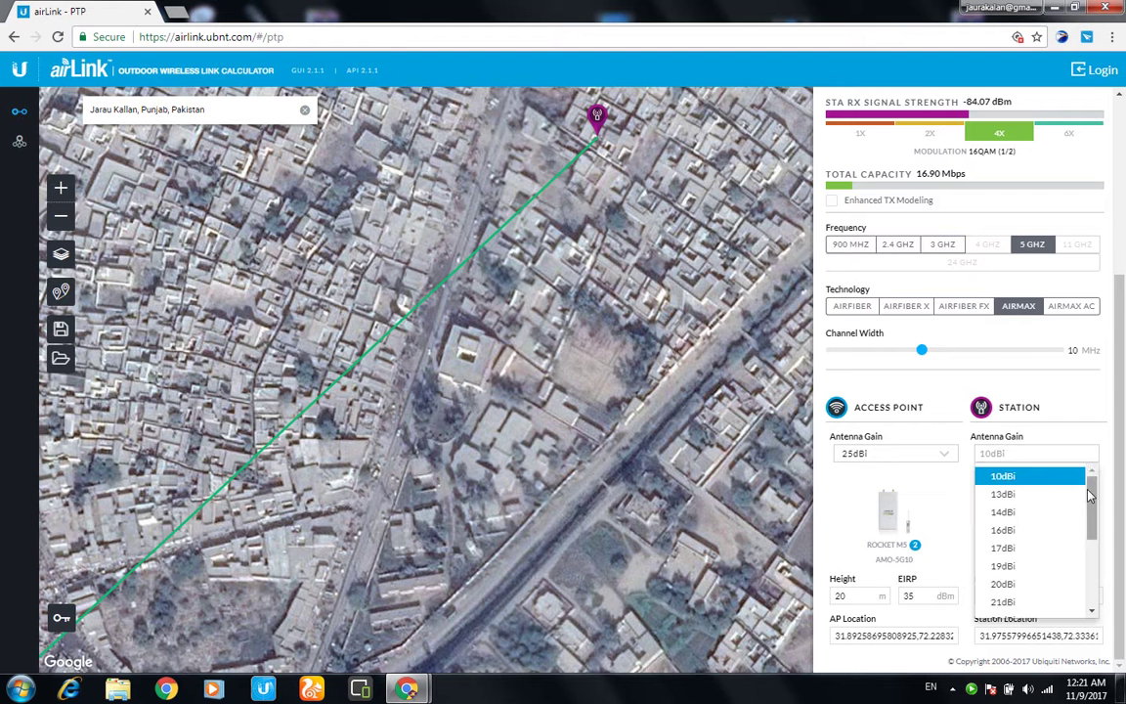
drag(1090, 498, 1089, 525)
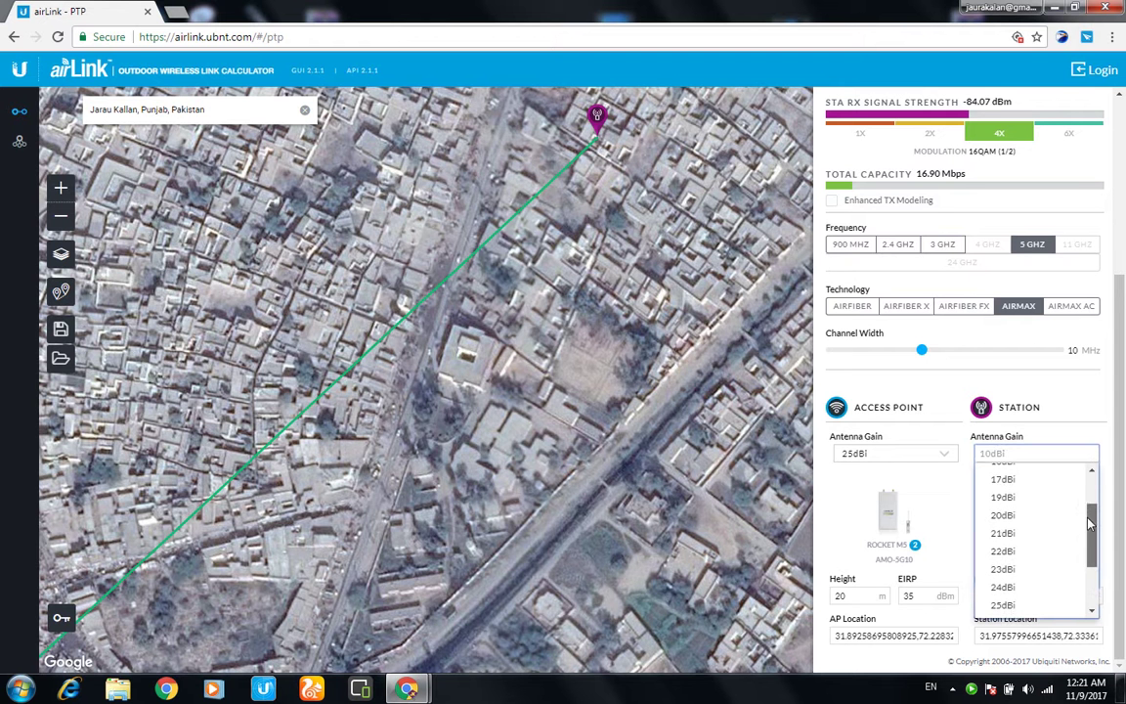
click(1036, 605)
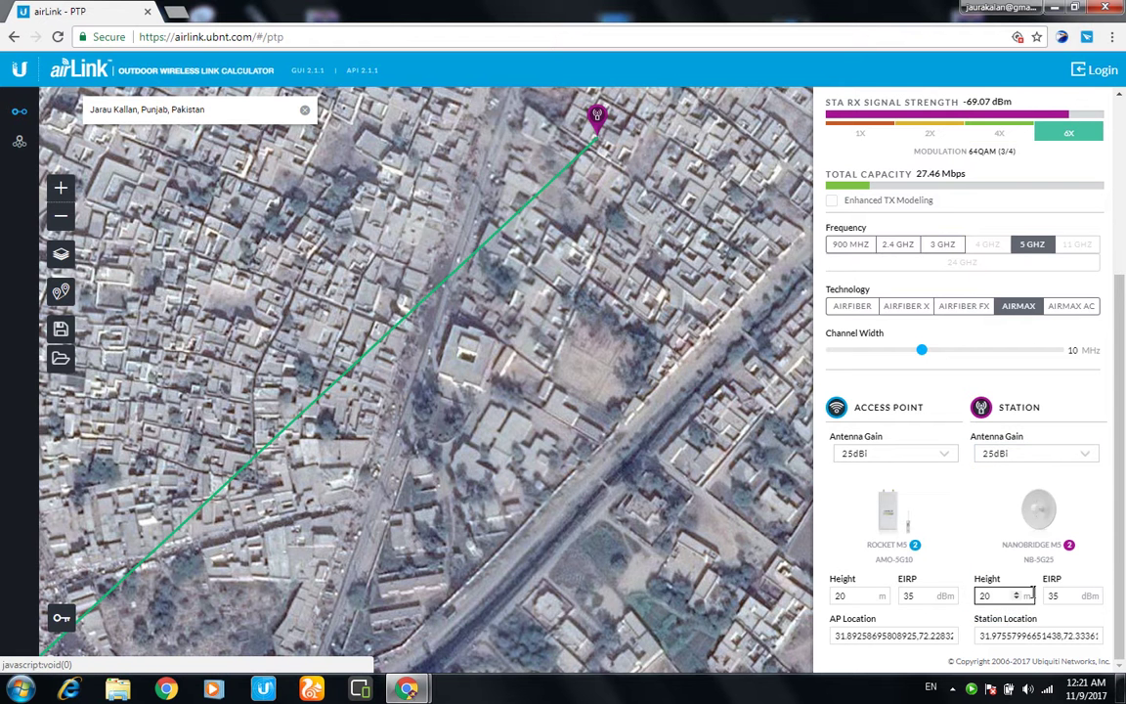
click(1069, 547)
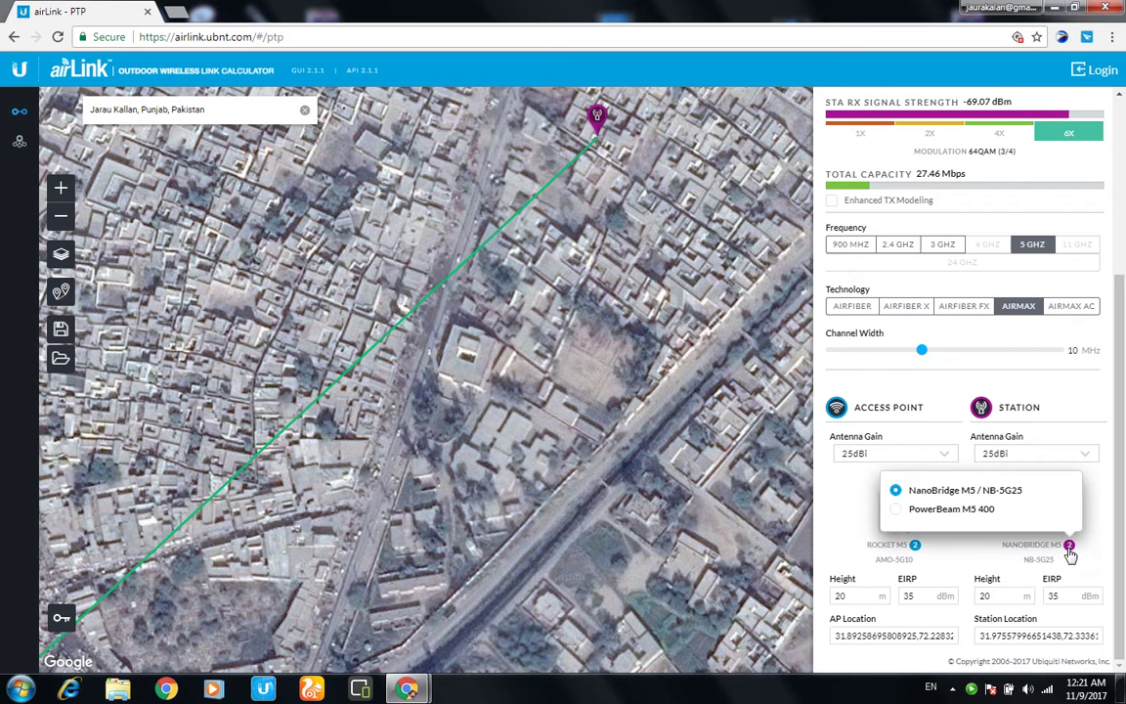
click(898, 514)
Set the access point's antenna gain to 25dBi and select PowerBeam M5 400 as its device.
click(942, 455)
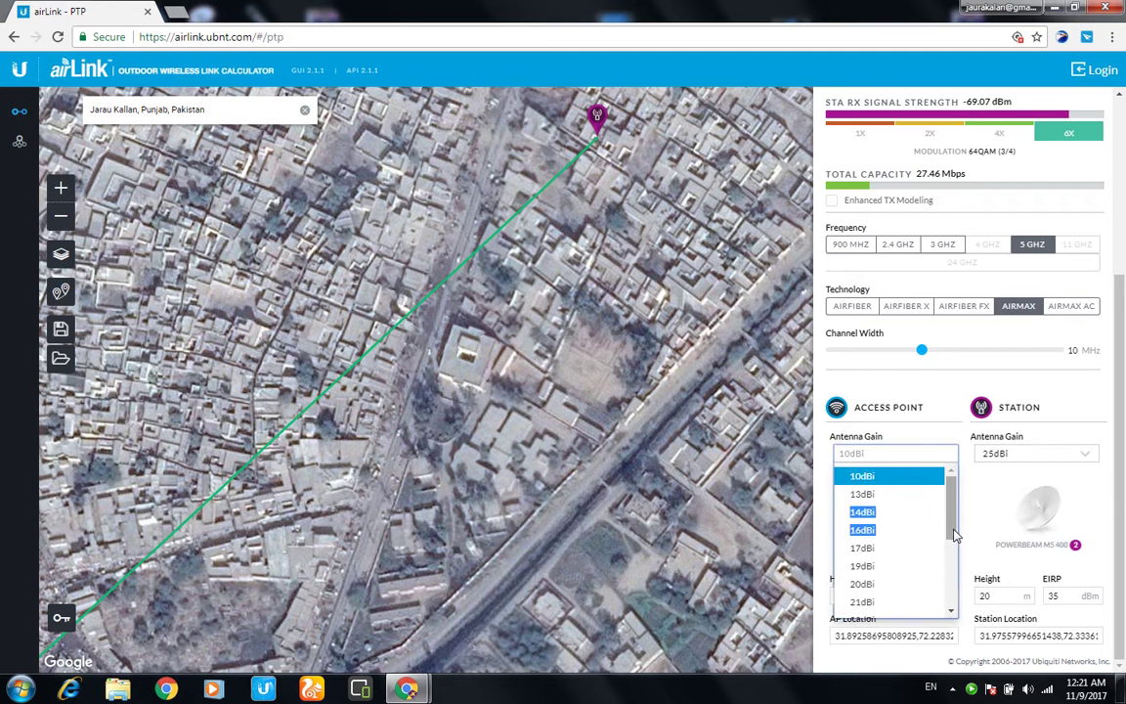
drag(950, 533, 954, 557)
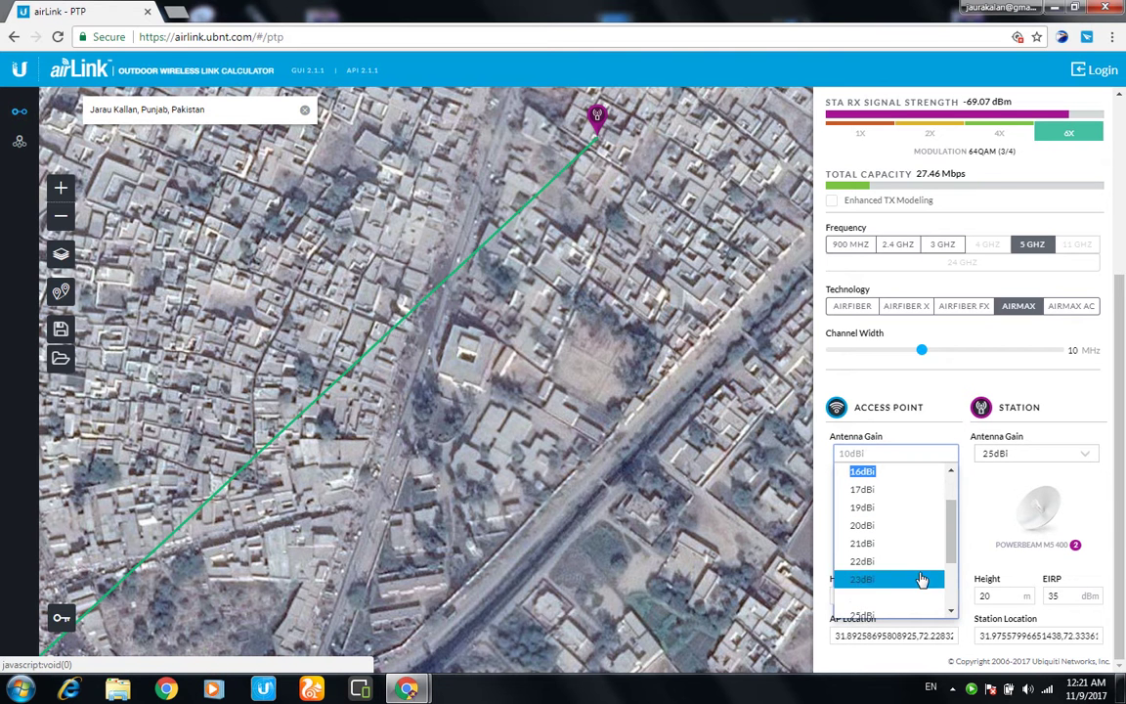
click(909, 615)
click(913, 516)
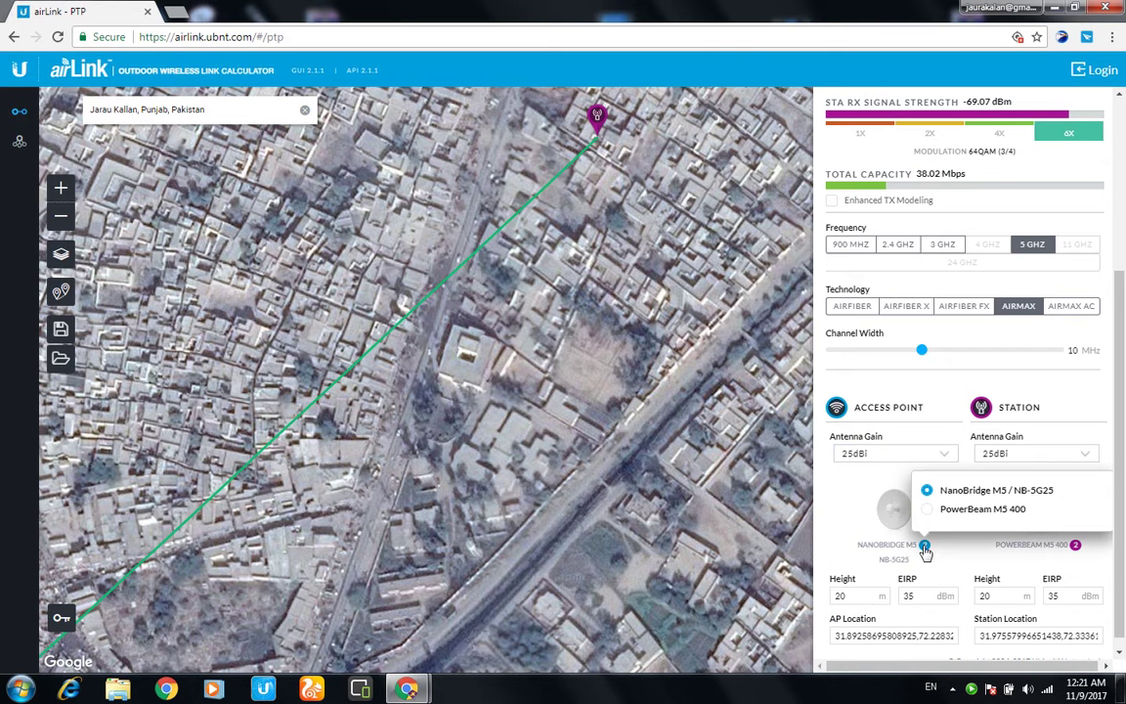
click(931, 510)
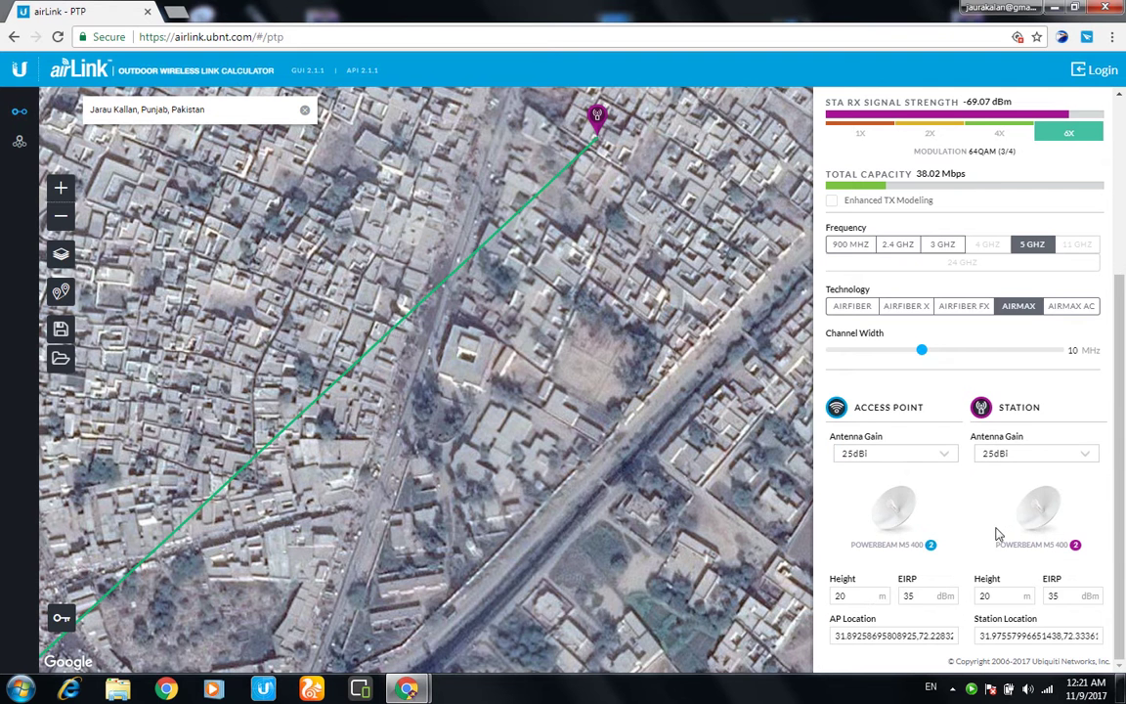
Review the link's distance and Fresnel clearance profile, signal strengths at both ends, total capacity and device settings.
drag(1123, 451, 1124, 231)
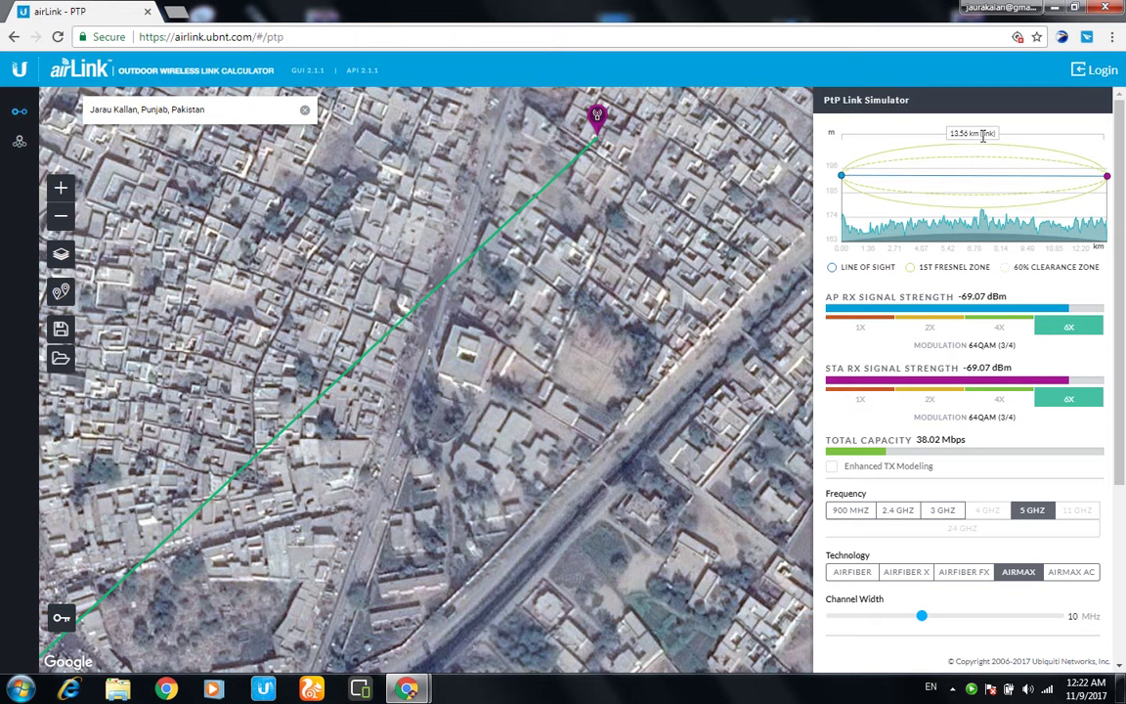
scroll(1122, 215, down, 1)
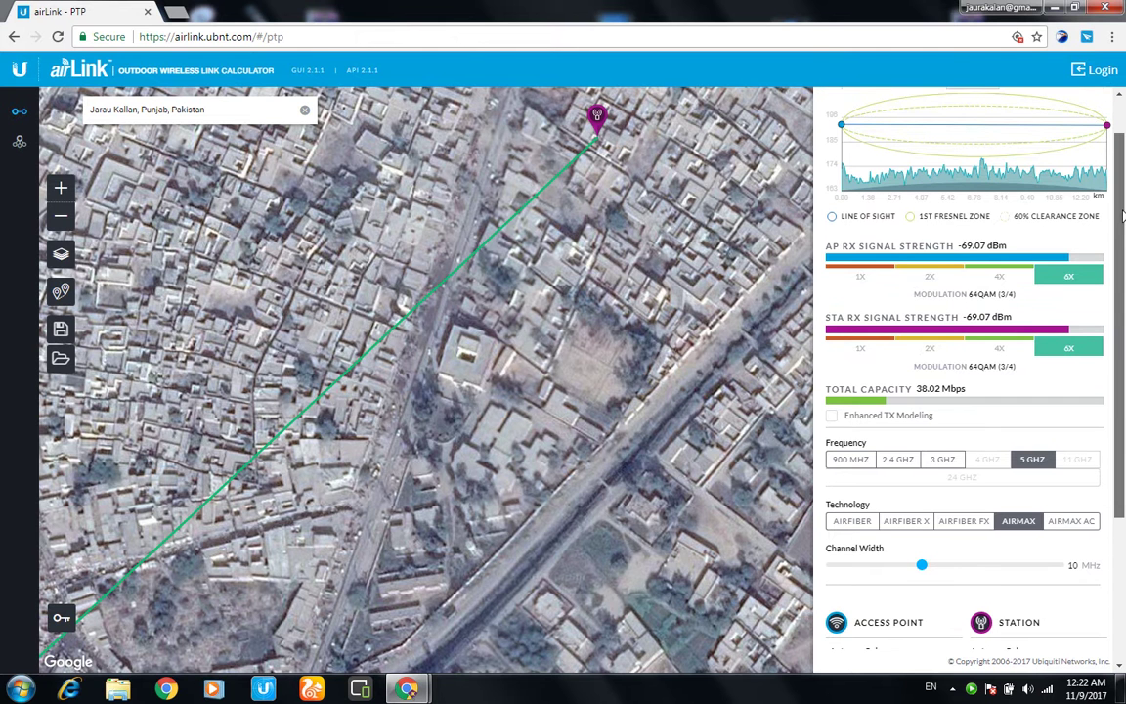
scroll(1122, 215, down, 1)
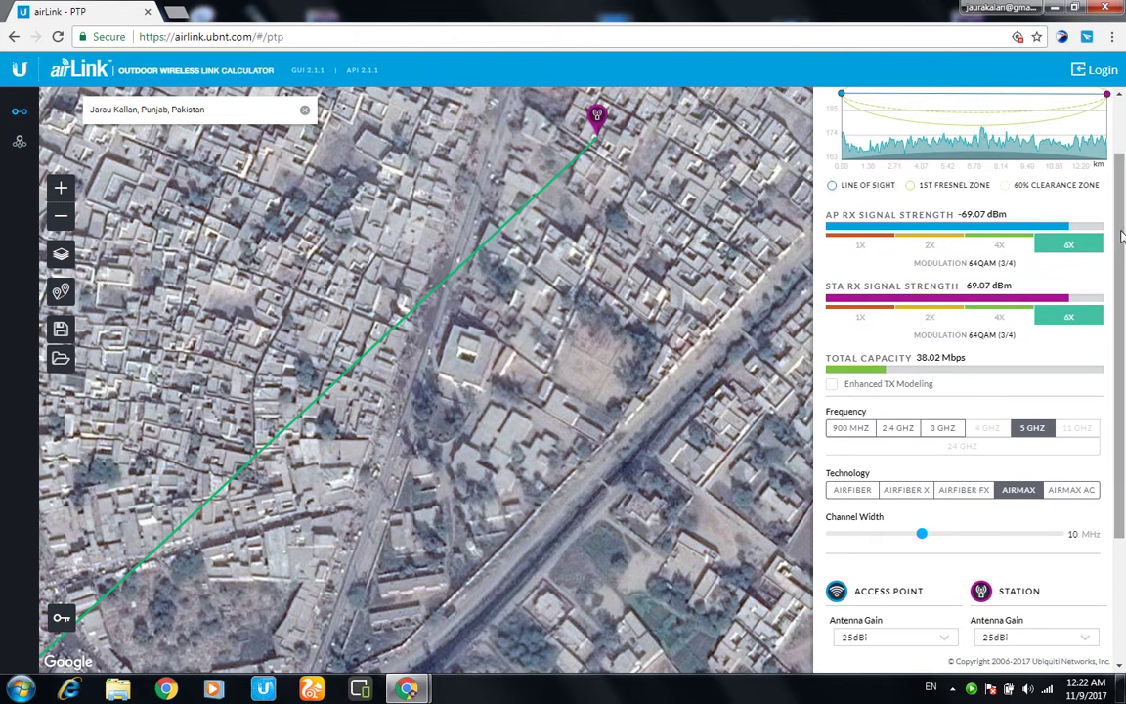
scroll(1122, 350, down, 1)
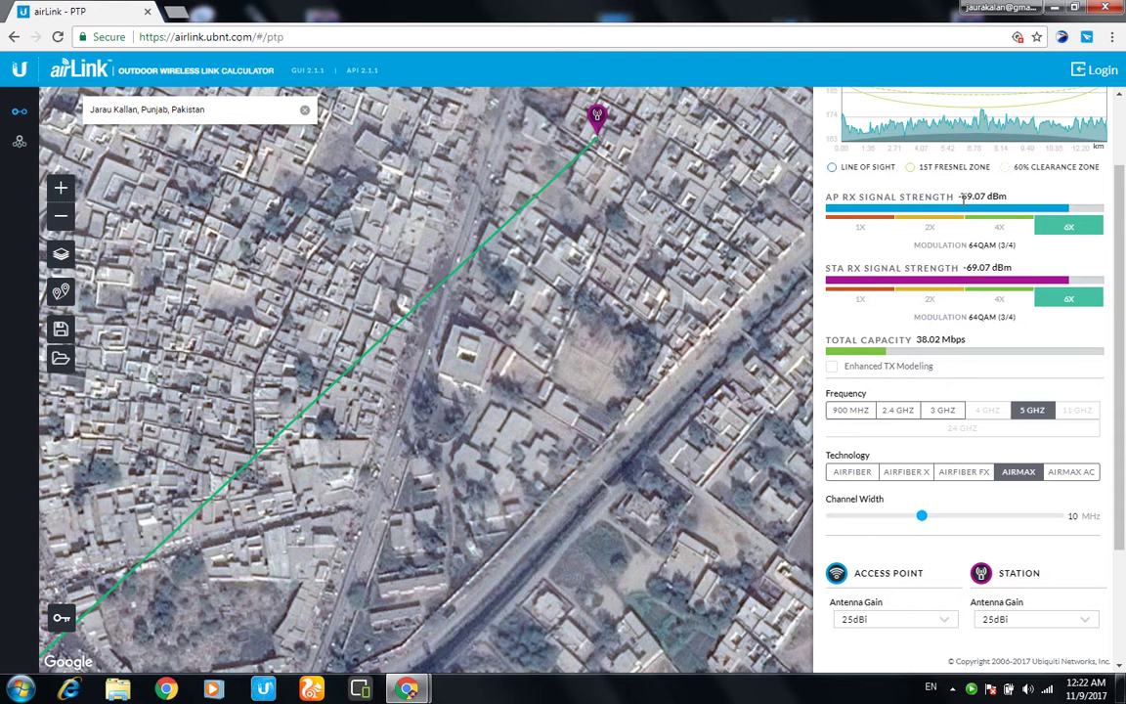
drag(1121, 237, 1123, 144)
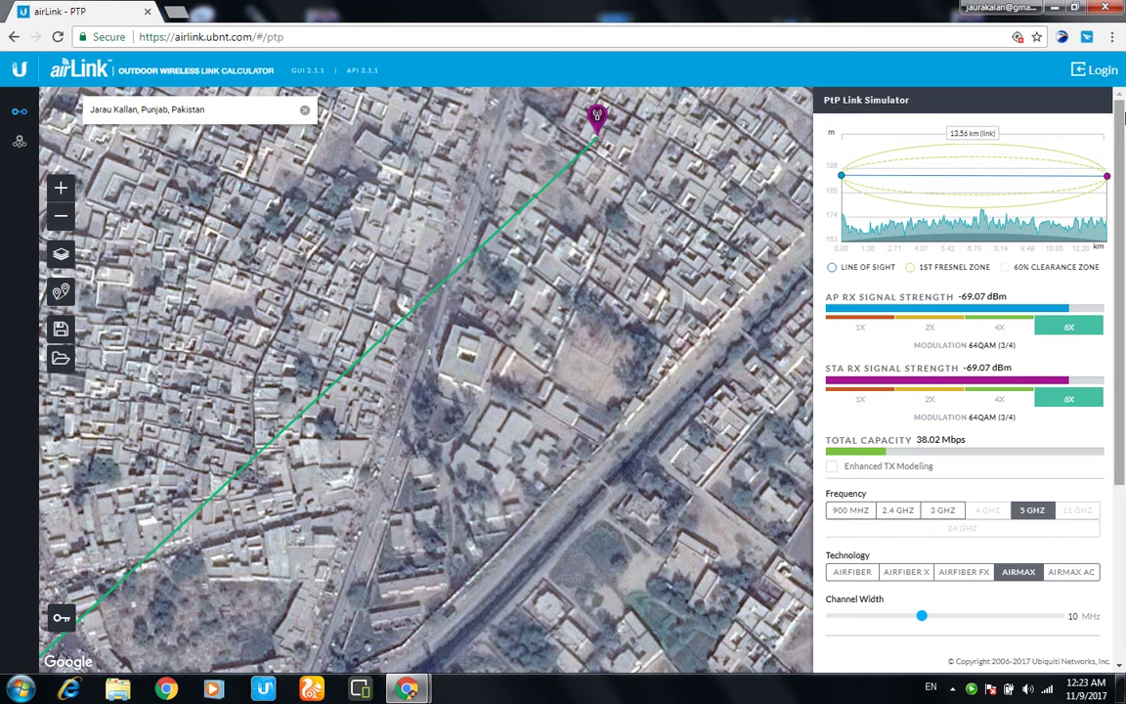
drag(1123, 118, 1124, 283)
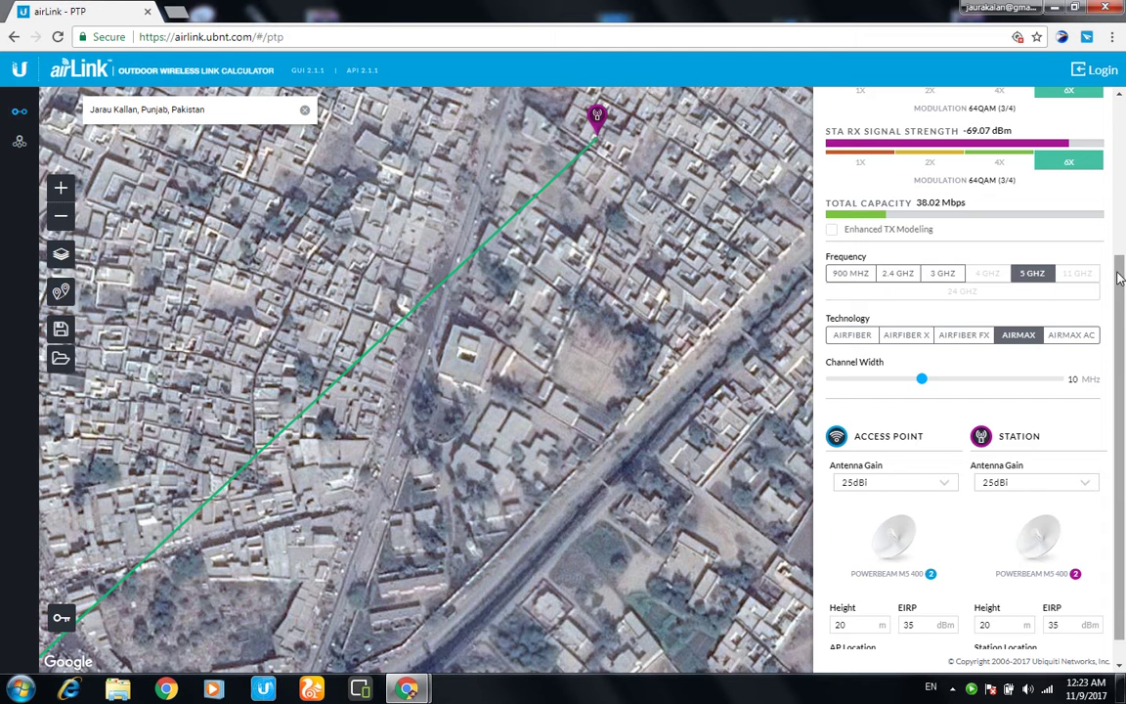
drag(1124, 284, 1122, 135)
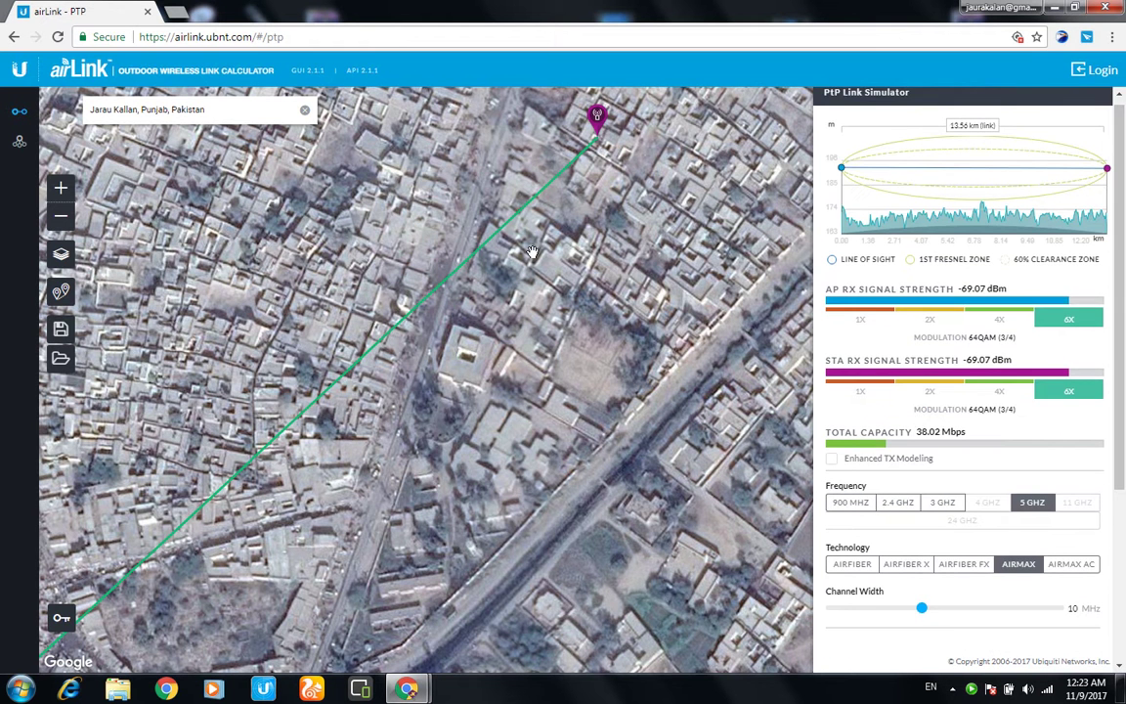